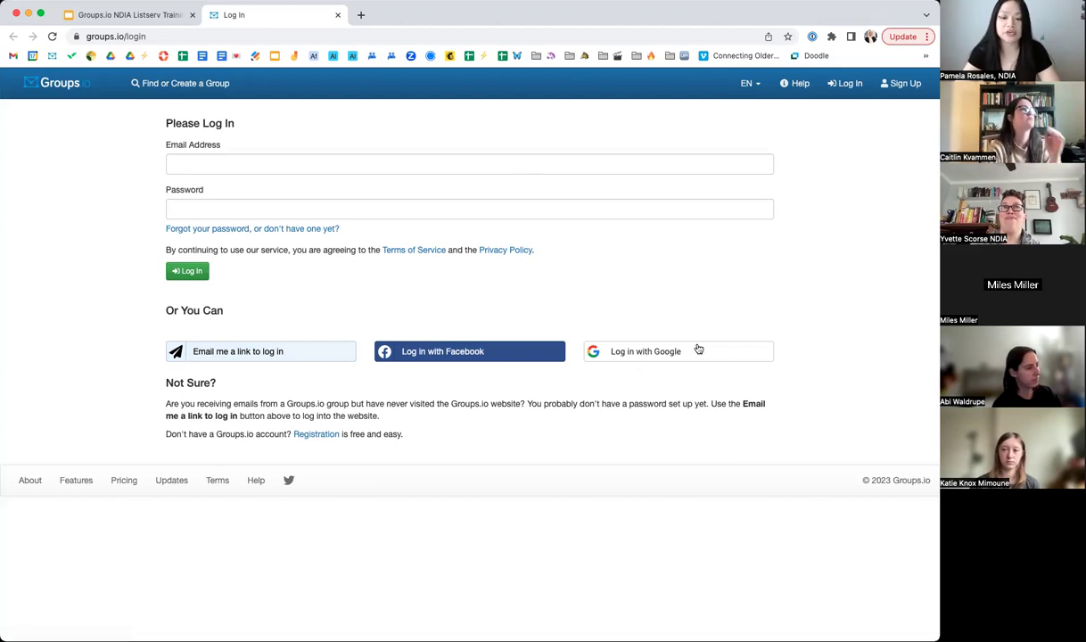
# Log in with the Google account and open the account settings.
pyautogui.click(682, 354)
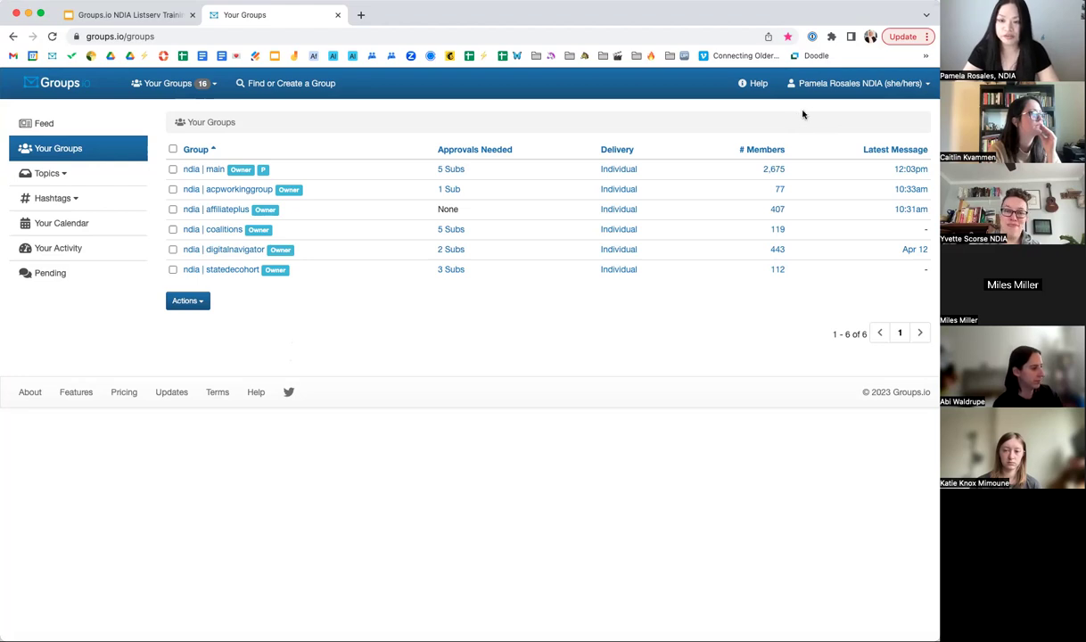
pyautogui.click(844, 84)
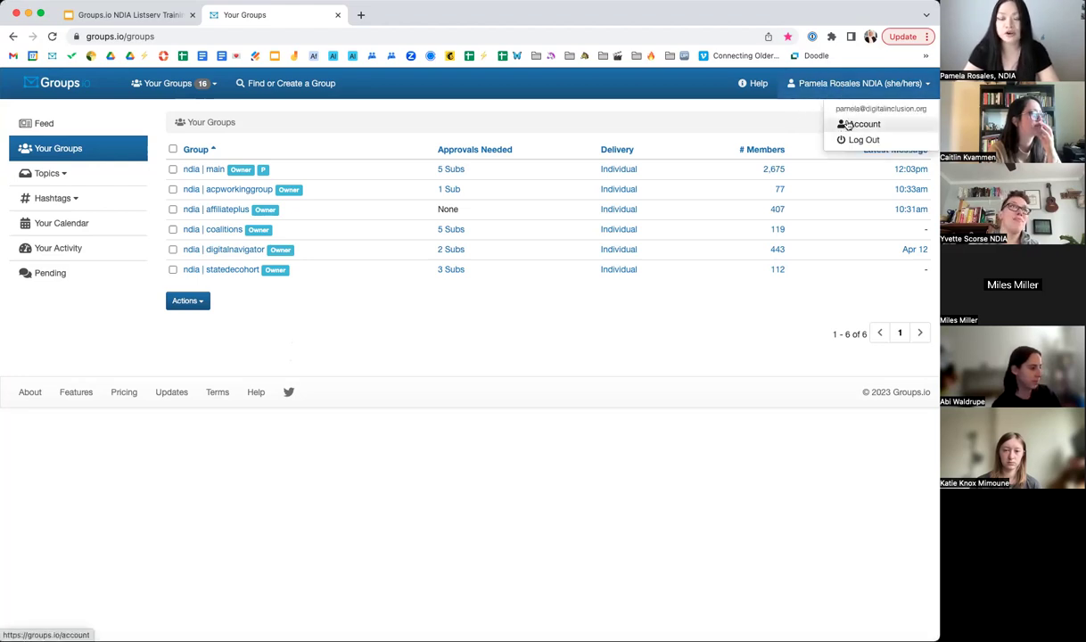
pyautogui.click(848, 125)
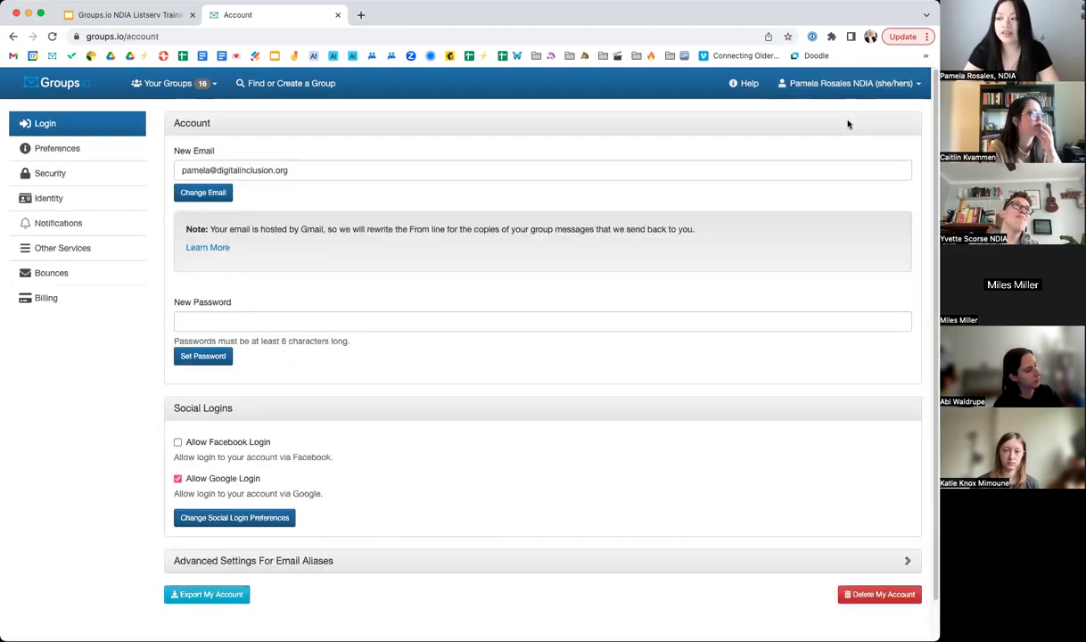
# Open the account preferences and review the display, editor and email preference sections.
pyautogui.click(96, 152)
pyautogui.scroll(-1, 270, 173)
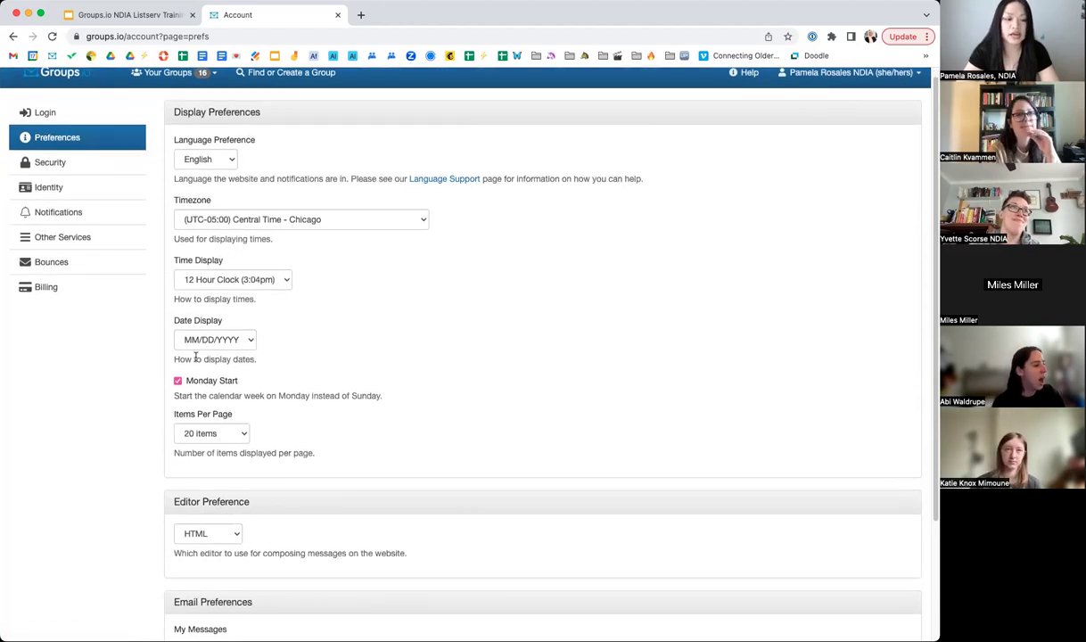
pyautogui.scroll(-2, 384, 262)
pyautogui.scroll(-3, 384, 262)
pyautogui.scroll(2, 386, 261)
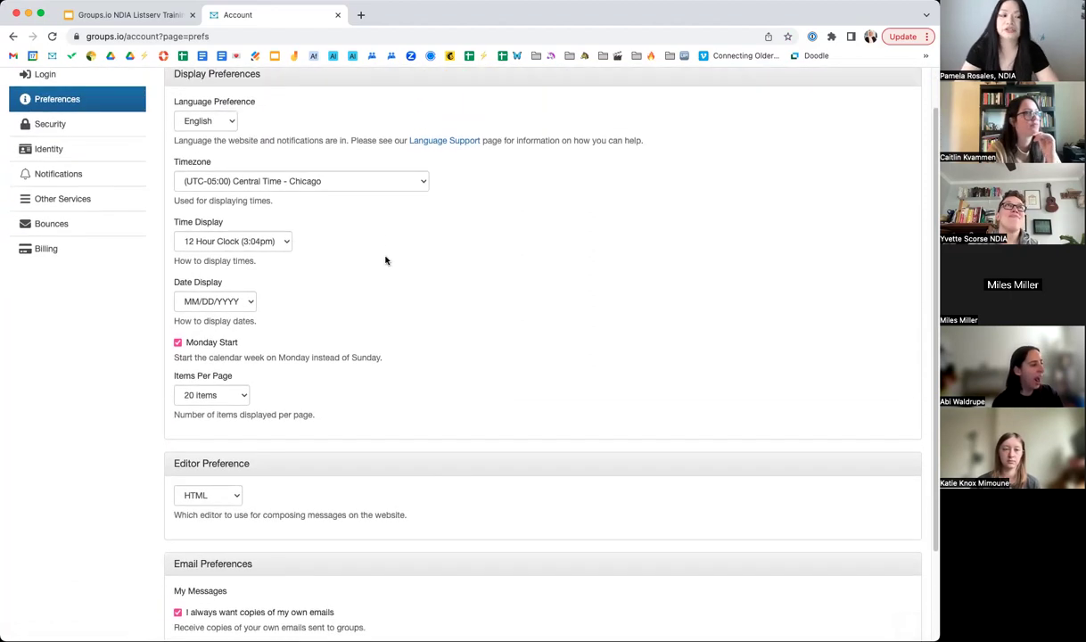
pyautogui.scroll(2, 386, 214)
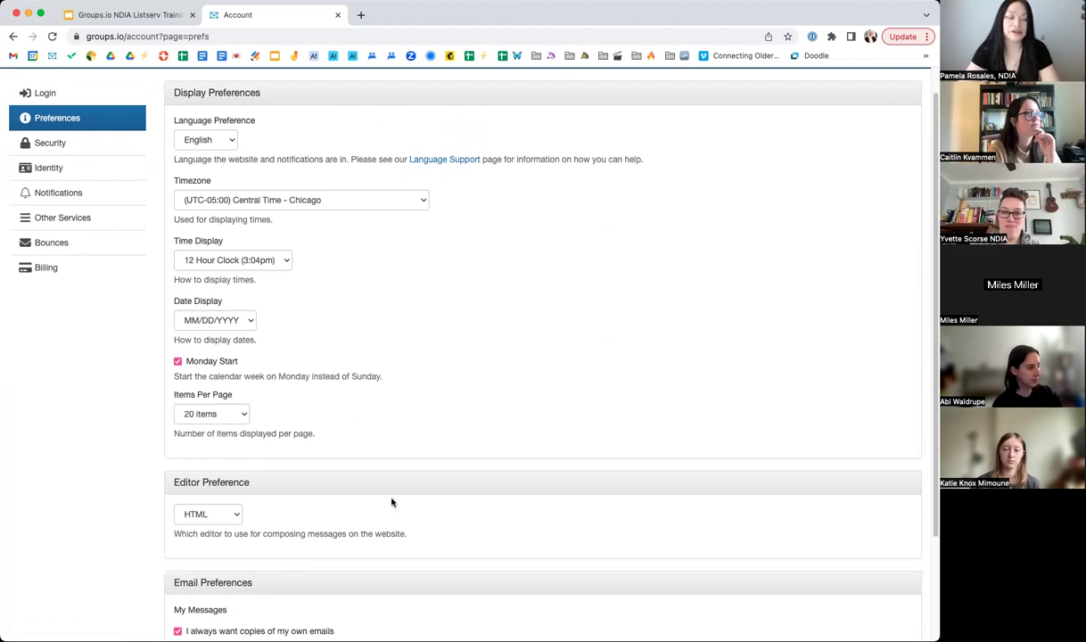
# Open the Identity profile and check the profile photo, user name, display name and Profile Privacy choices.
pyautogui.click(77, 168)
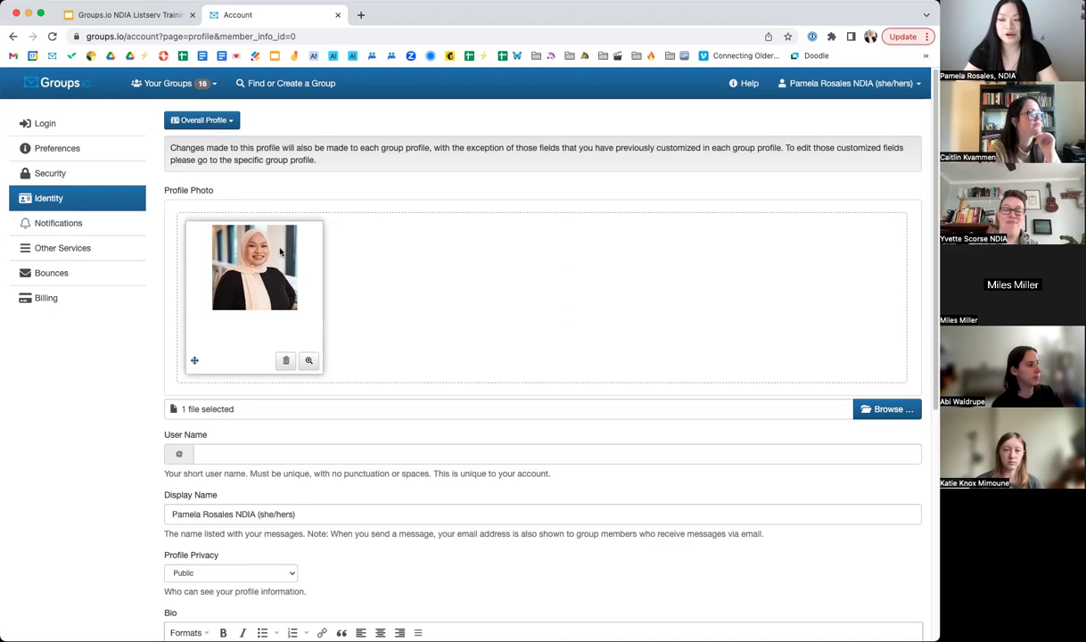
pyautogui.scroll(-2, 478, 219)
pyautogui.scroll(-2, 162, 461)
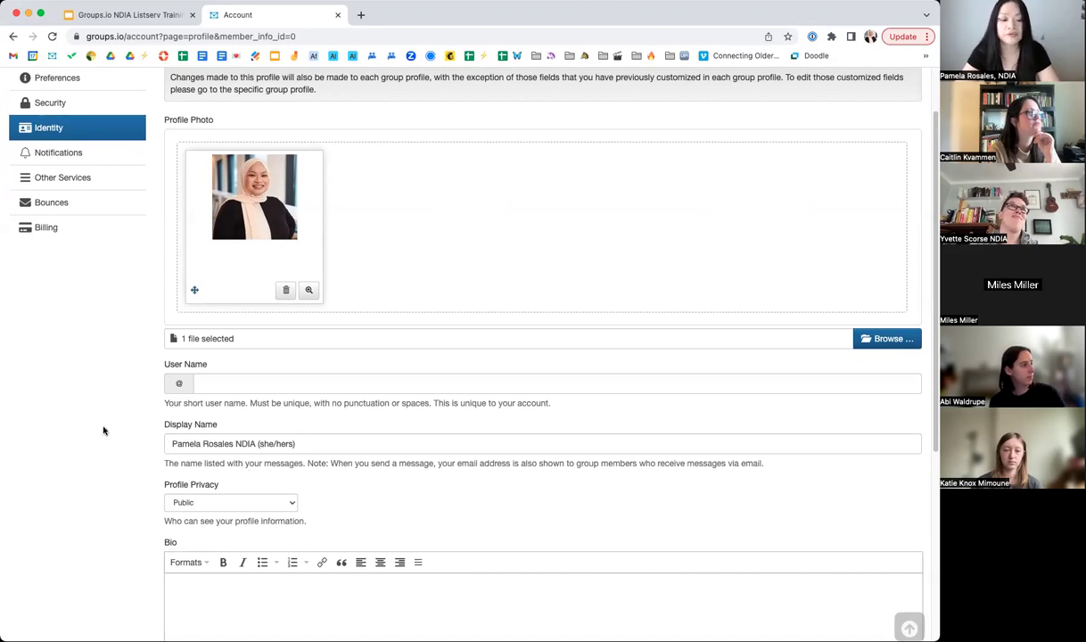
pyautogui.scroll(-2, 109, 432)
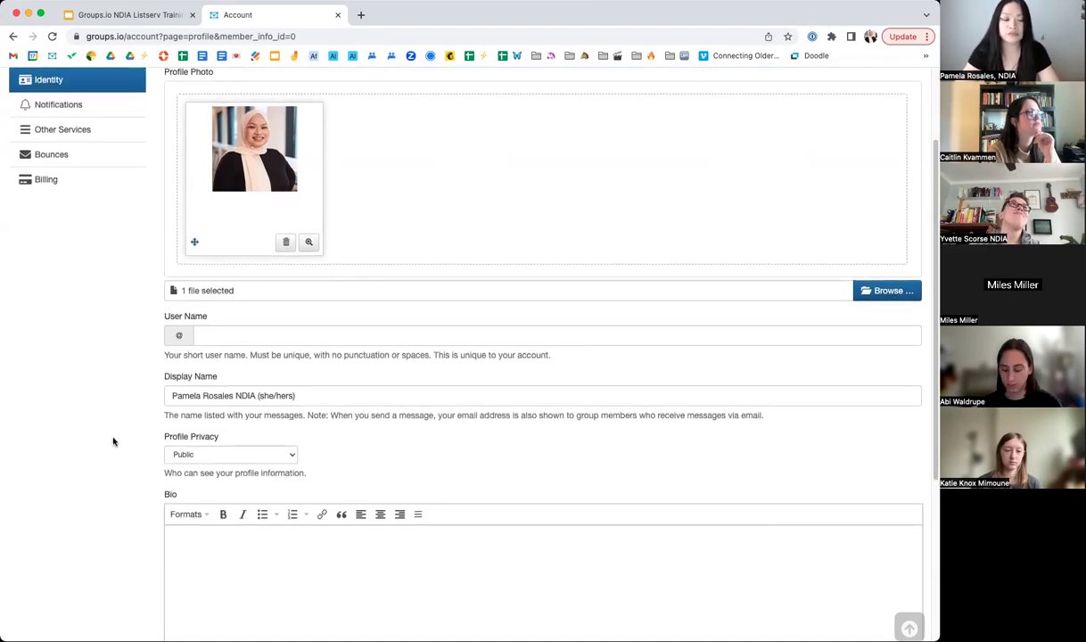
pyautogui.scroll(-1, 113, 441)
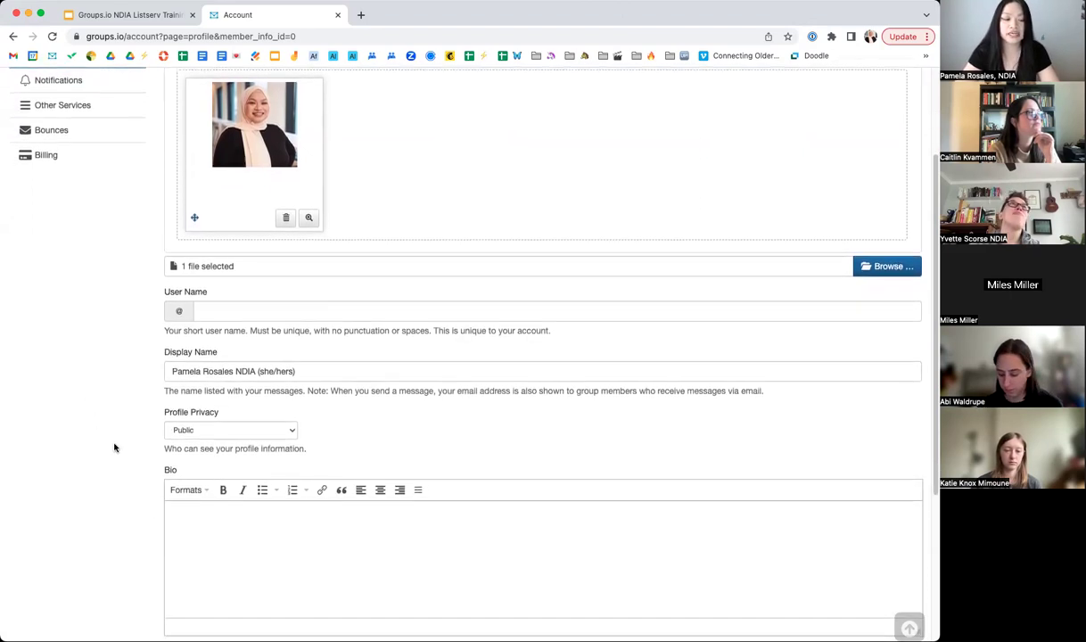
pyautogui.click(272, 433)
pyautogui.click(335, 429)
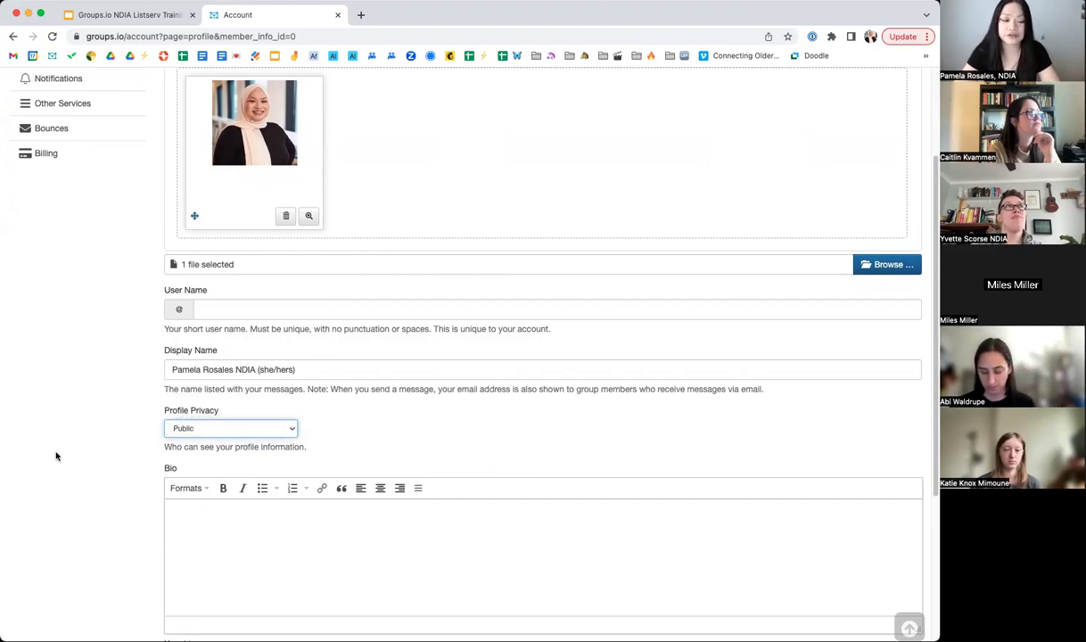
# Review the bio, location and website fields of the overall profile, and return to the start of the page.
pyautogui.scroll(-1, 68, 467)
pyautogui.scroll(-2, 68, 467)
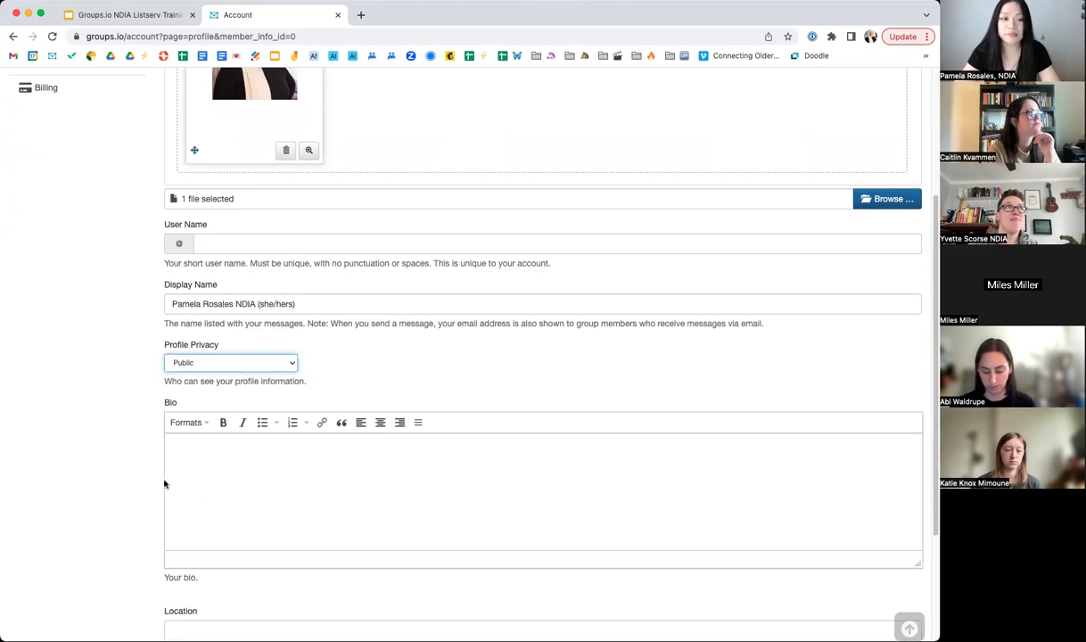
pyautogui.scroll(-3, 93, 473)
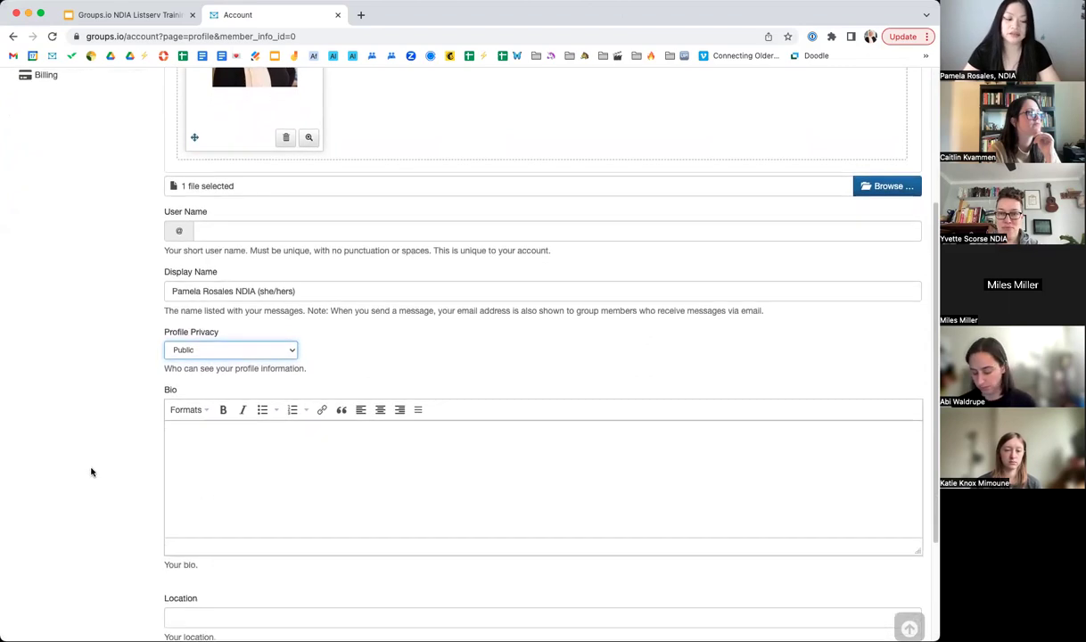
pyautogui.scroll(-3, 91, 474)
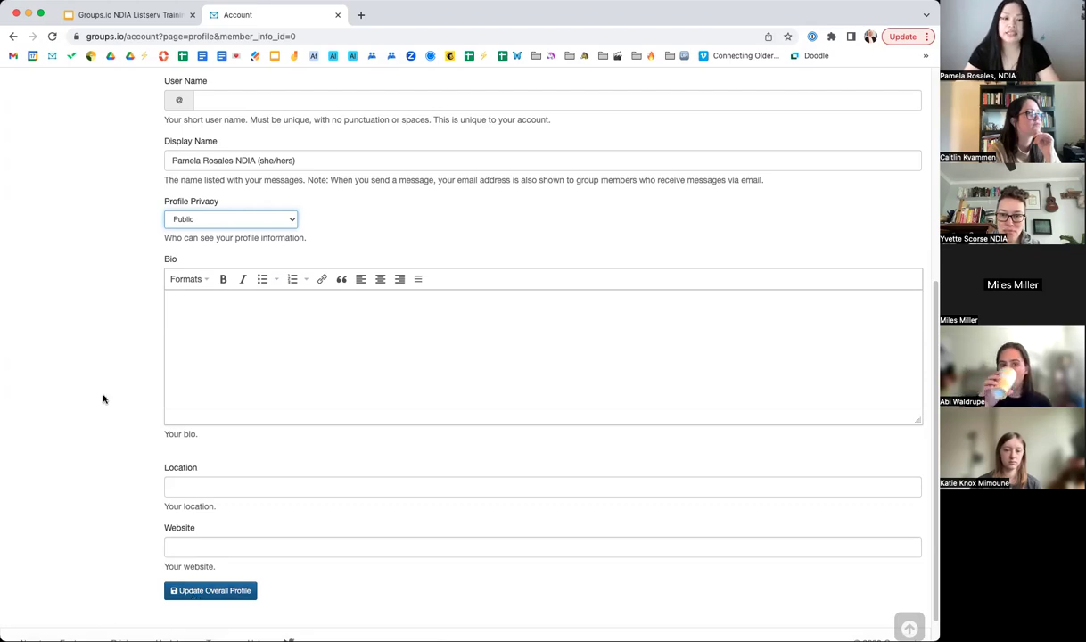
pyautogui.scroll(5, 103, 399)
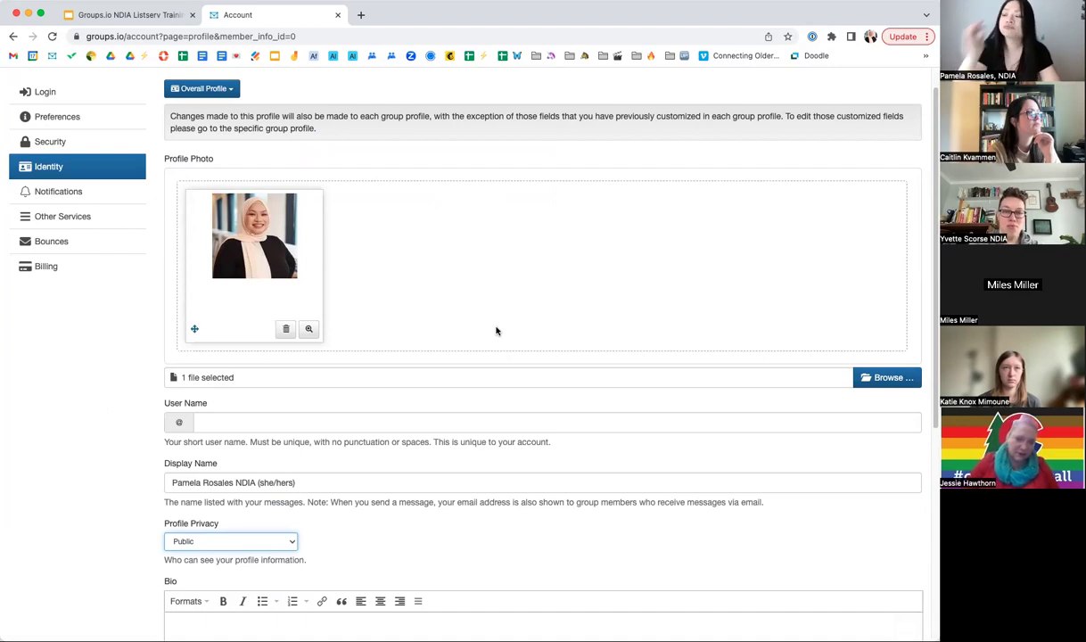
pyautogui.click(386, 85)
pyautogui.scroll(1, 386, 85)
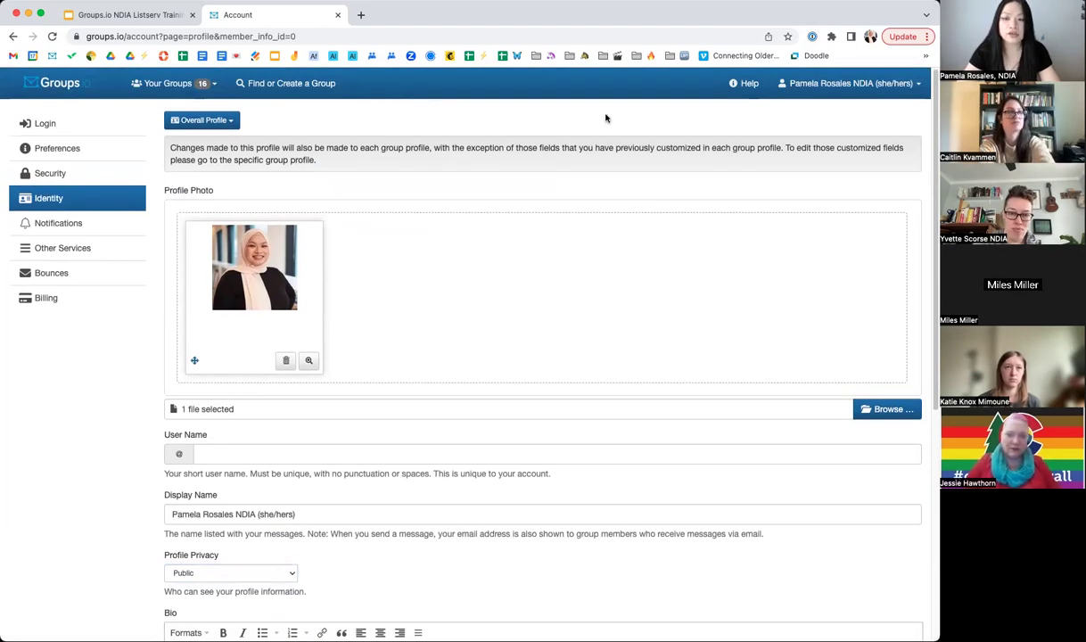
# Open the National Digital Inclusion Alliance - Friends & Affiliate Listserv group and show its posts as individual messages instead of topics.
pyautogui.click(181, 85)
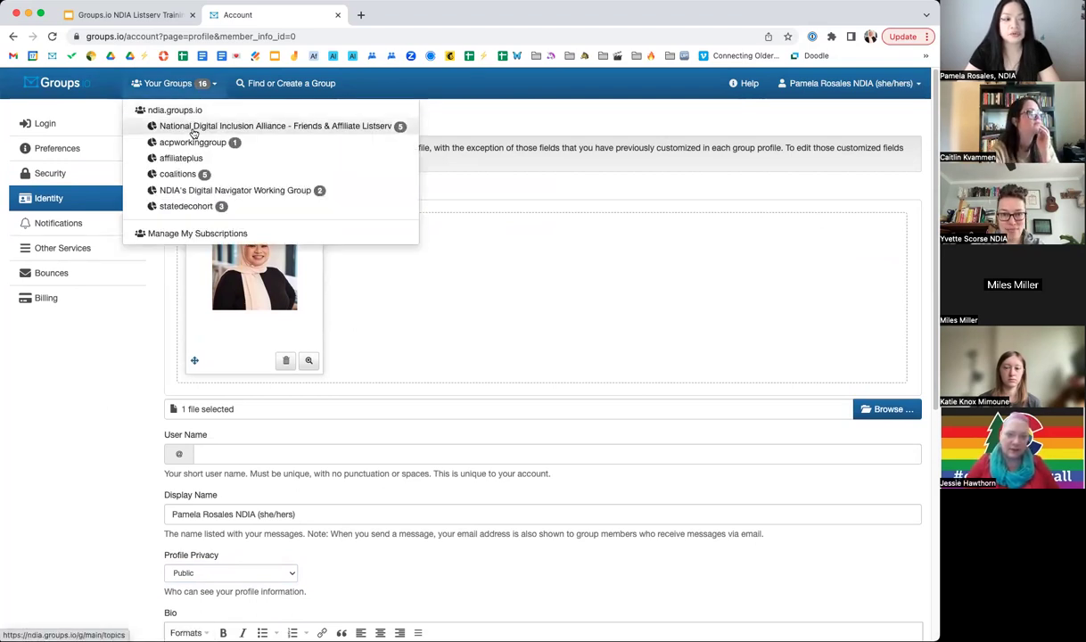
pyautogui.click(288, 126)
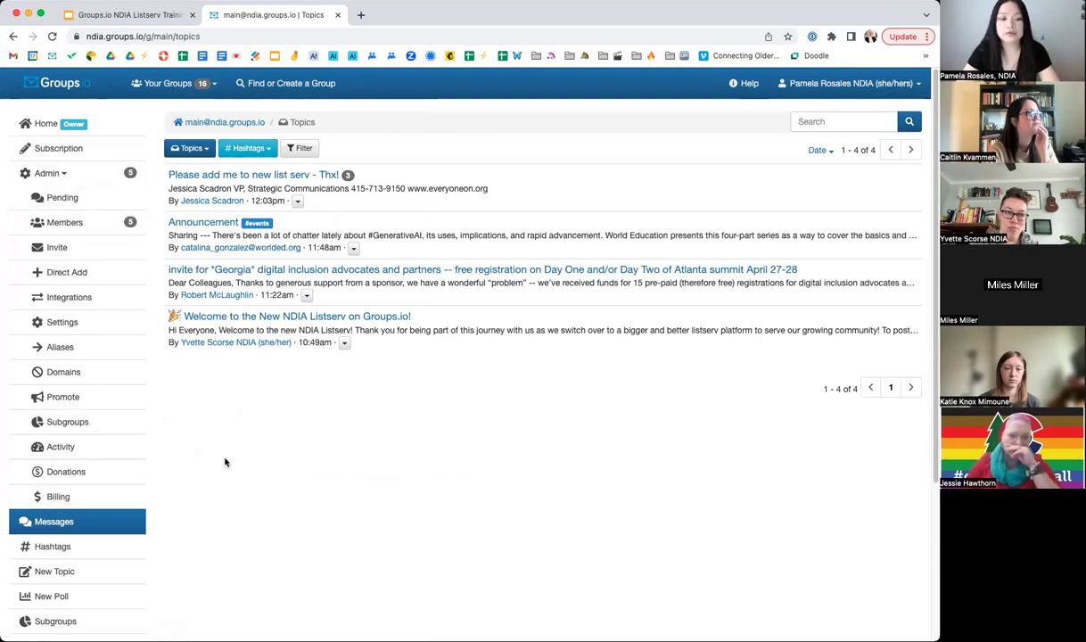
pyautogui.scroll(-1, 189, 441)
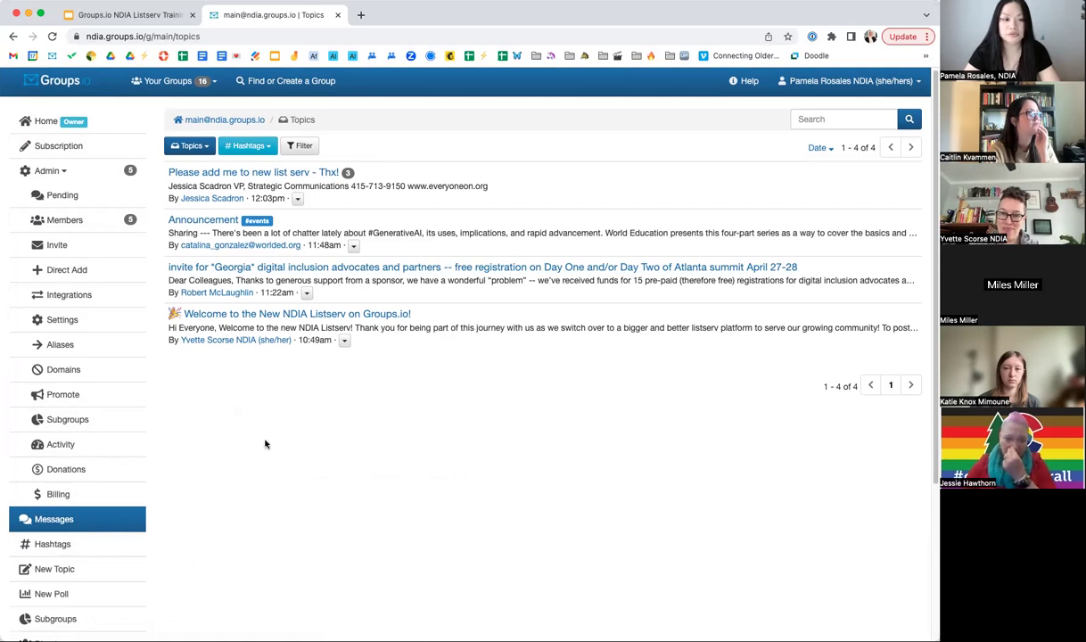
pyautogui.click(193, 146)
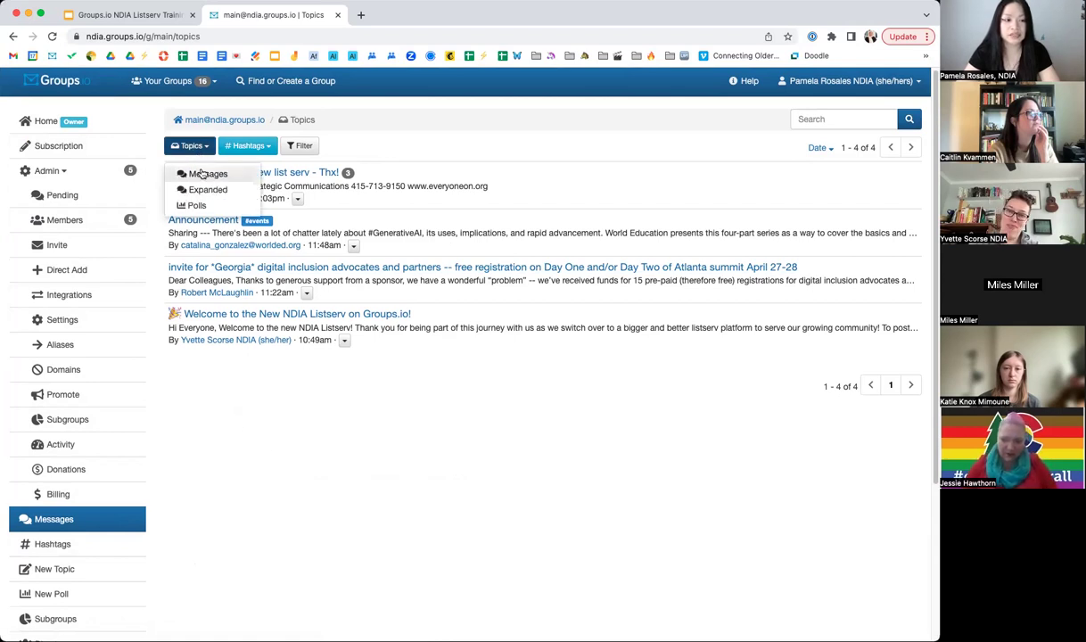
pyautogui.click(202, 173)
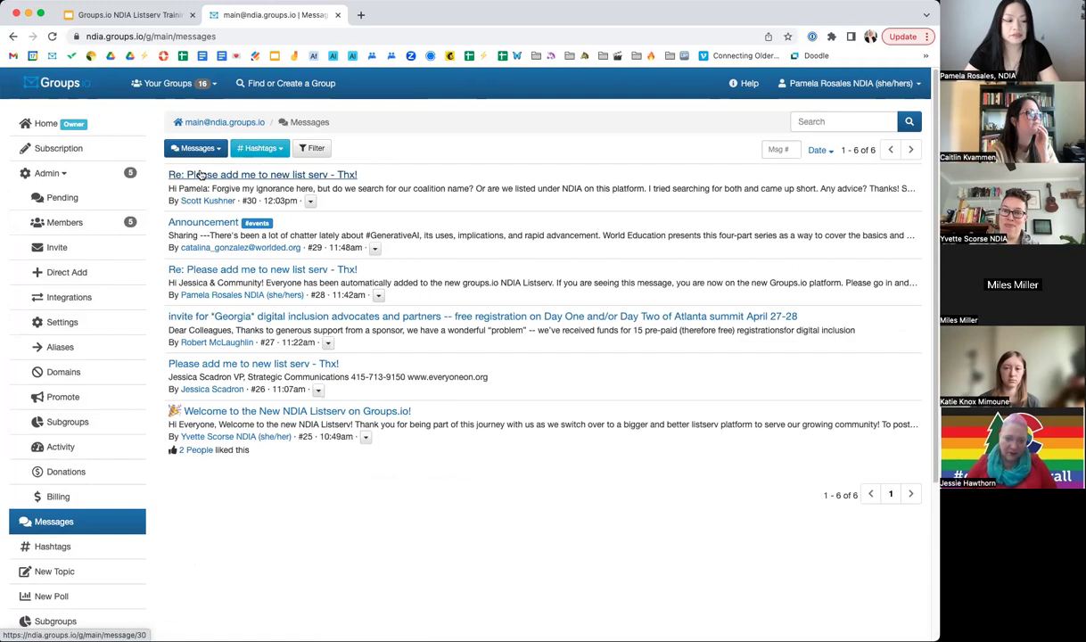
# Open a new topic form in the group and look through the available hashtags without adding one.
pyautogui.scroll(-2, 125, 420)
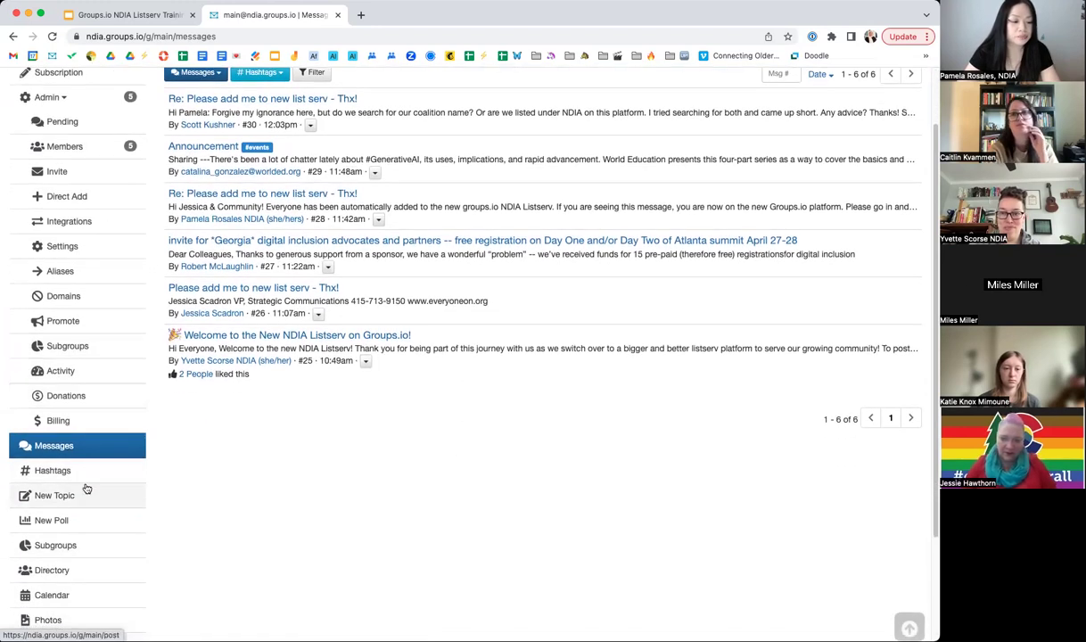
pyautogui.click(57, 496)
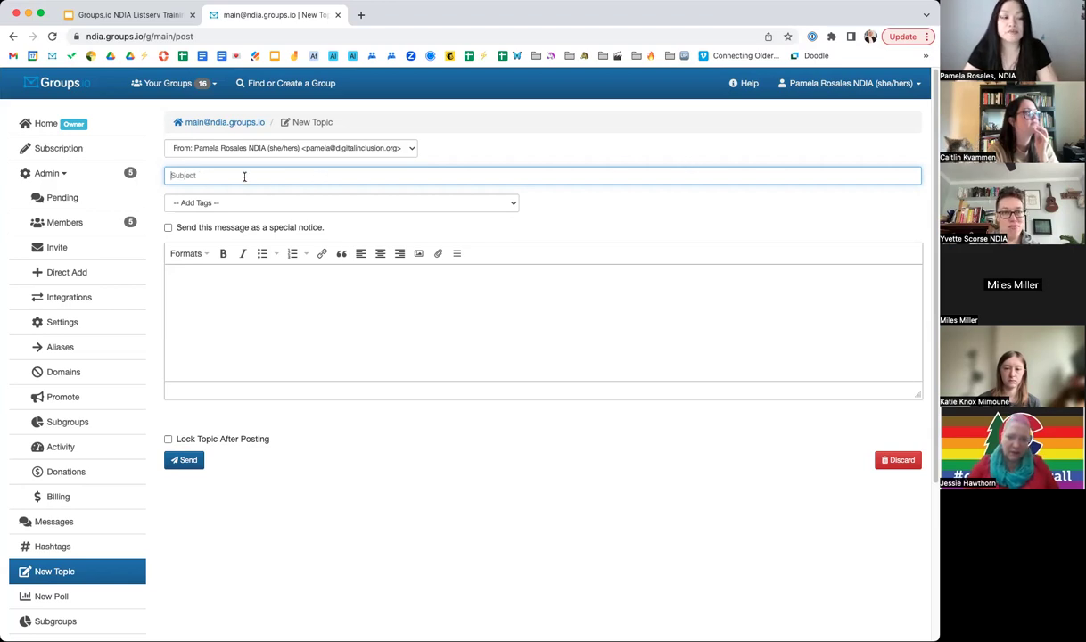
pyautogui.click(511, 205)
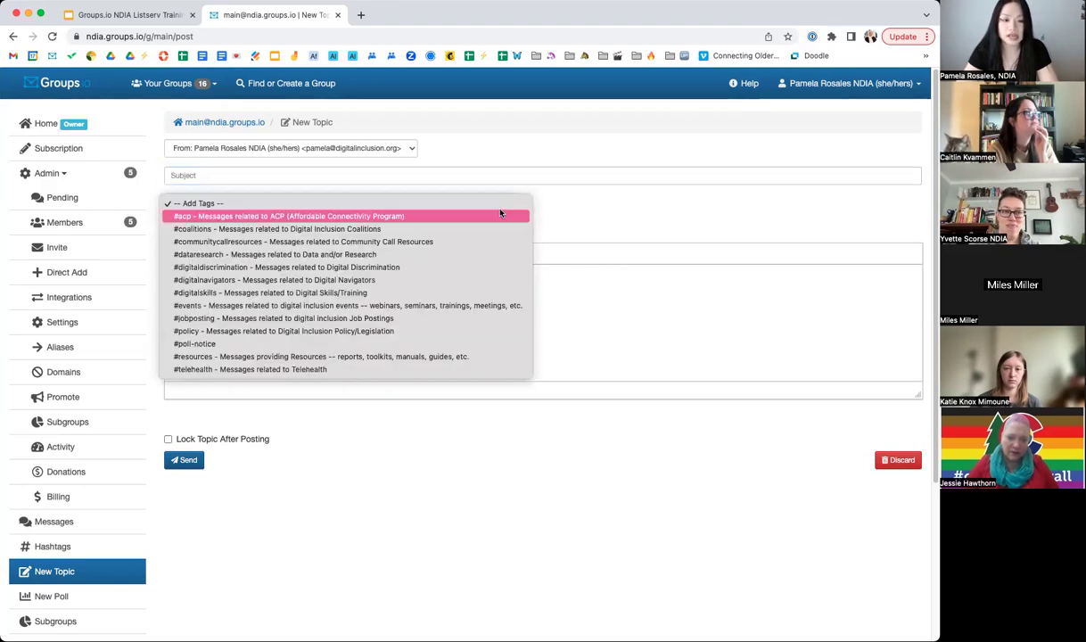
pyautogui.click(582, 216)
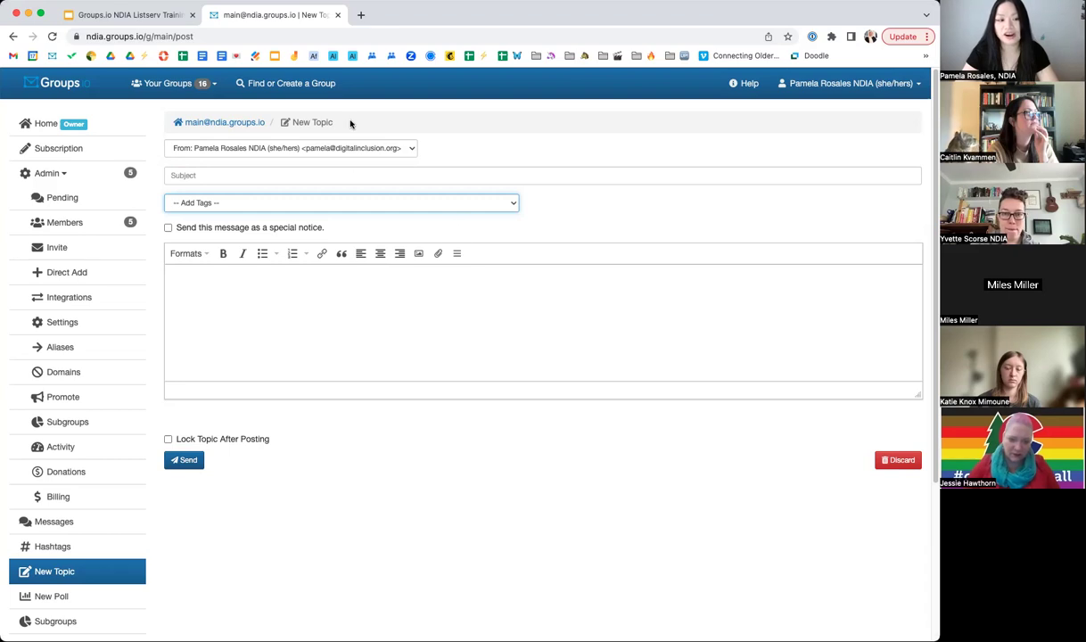
pyautogui.click(512, 206)
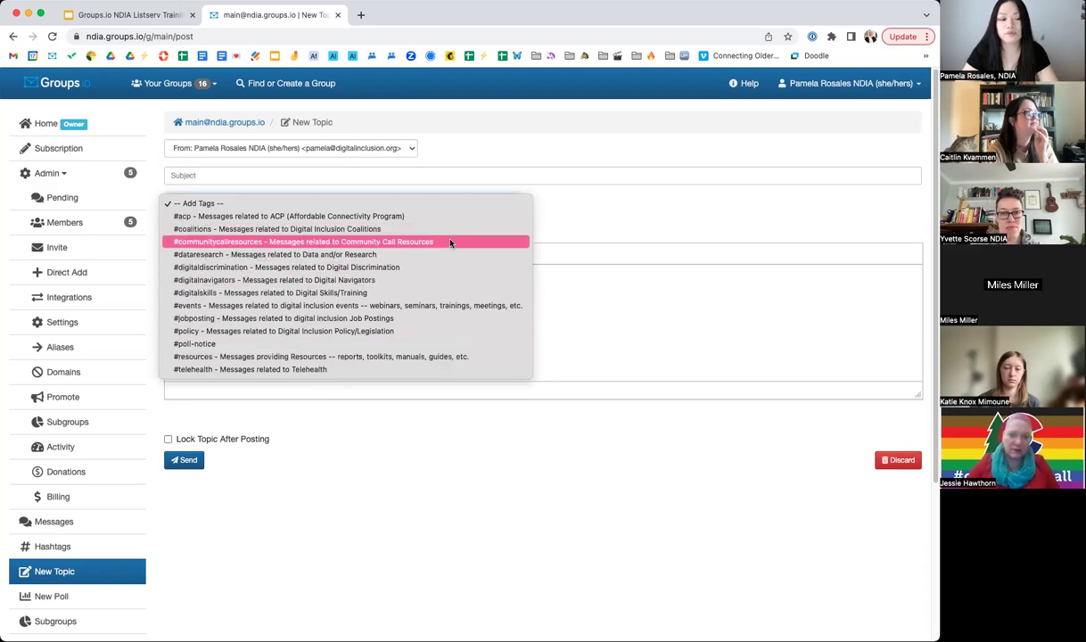
pyautogui.click(646, 215)
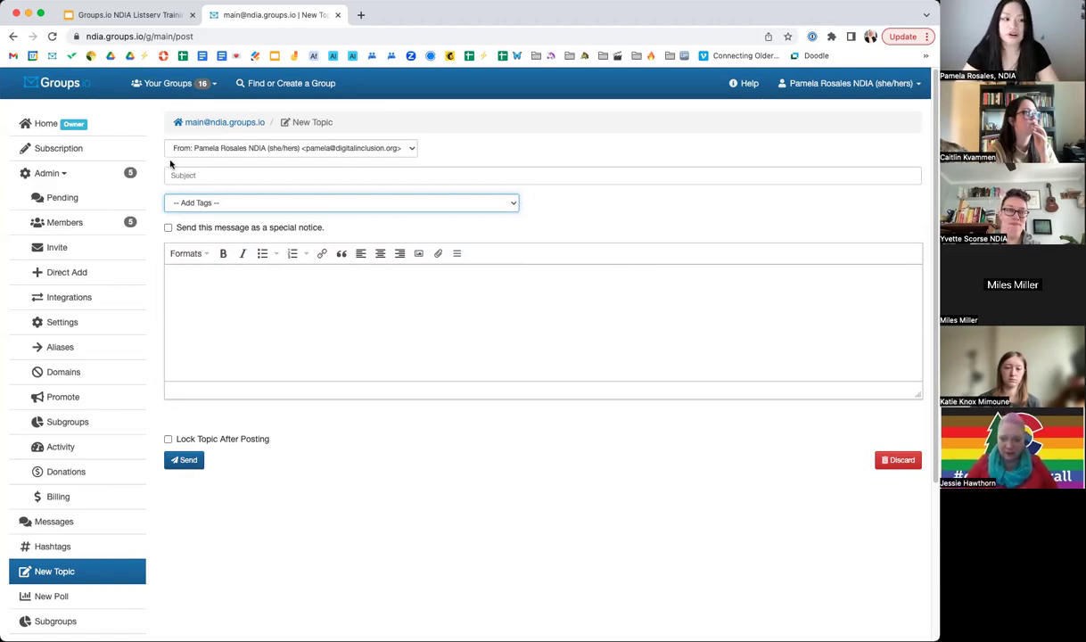
# Return to the Friends & Affiliate Listserv group, open its subscription settings and examine the email delivery options.
pyautogui.click(188, 84)
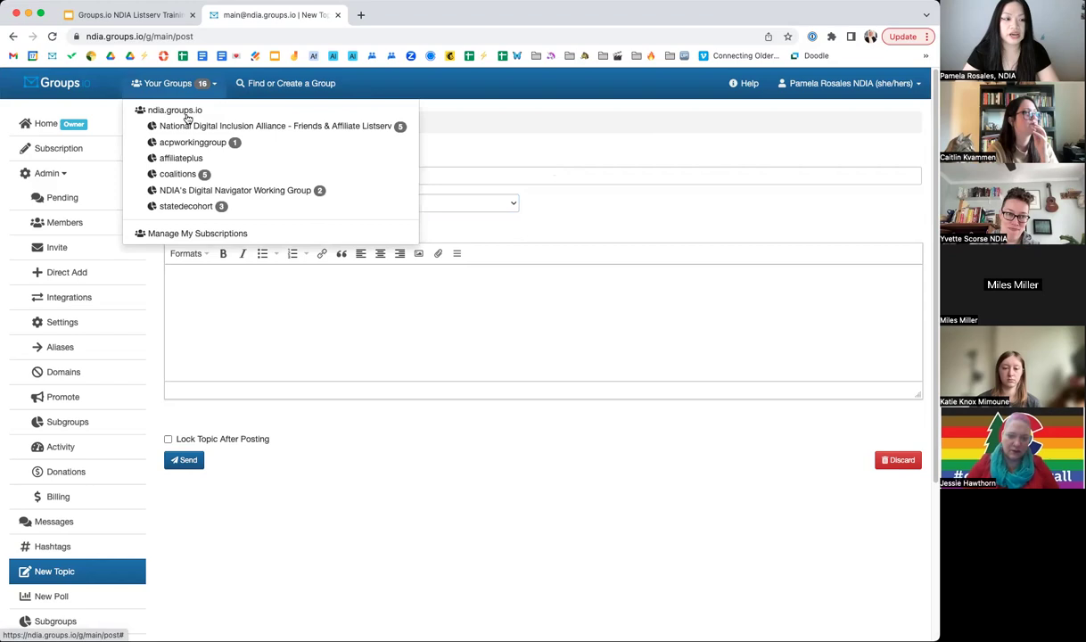
pyautogui.click(186, 128)
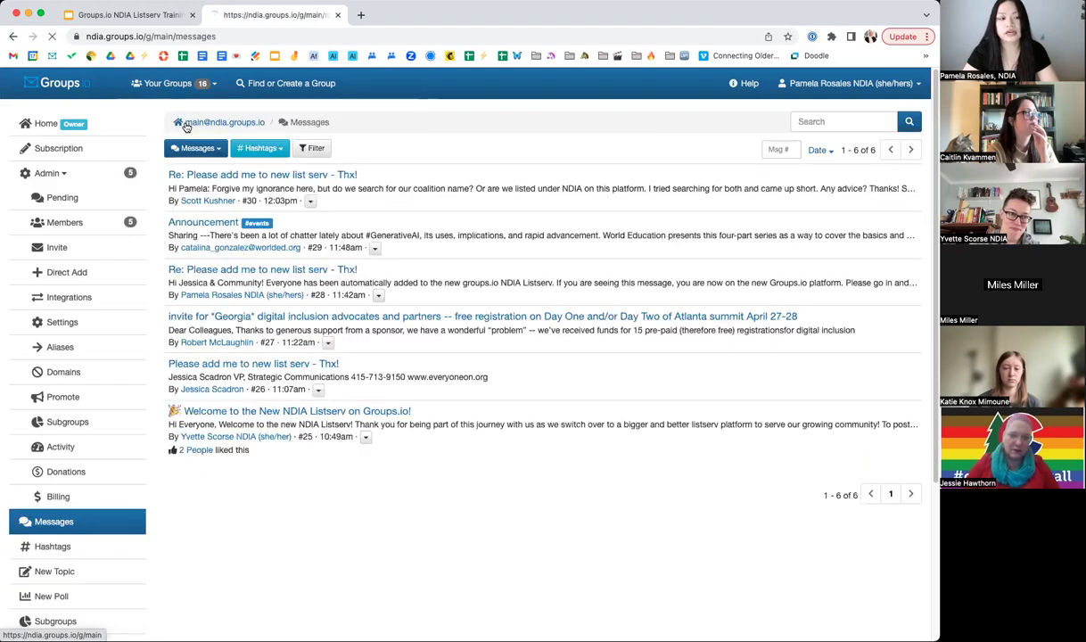
pyautogui.click(53, 154)
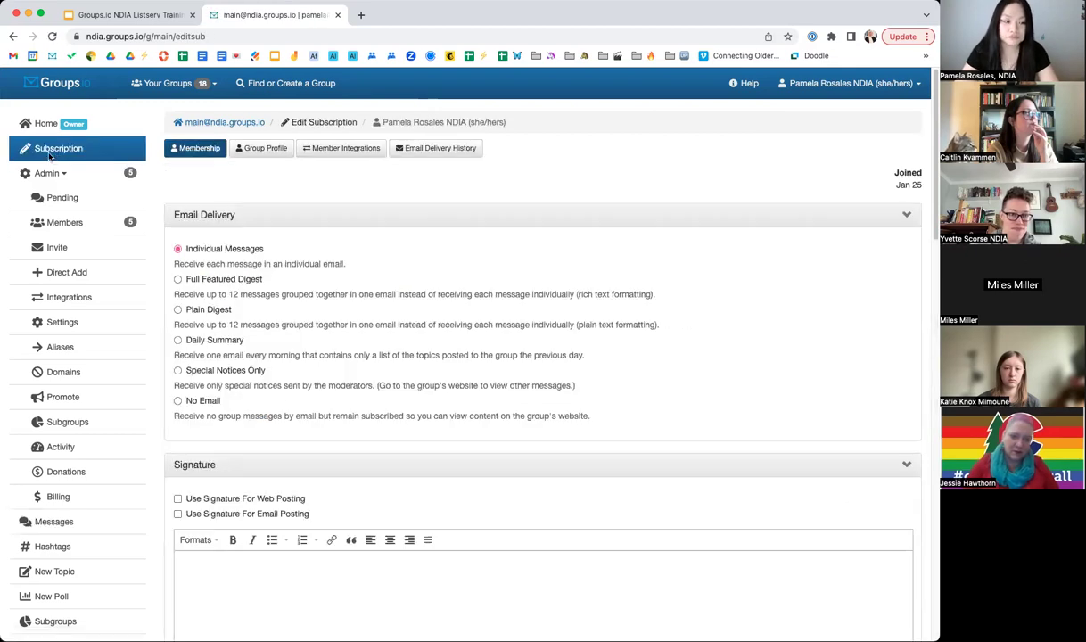
pyautogui.scroll(-1, 424, 251)
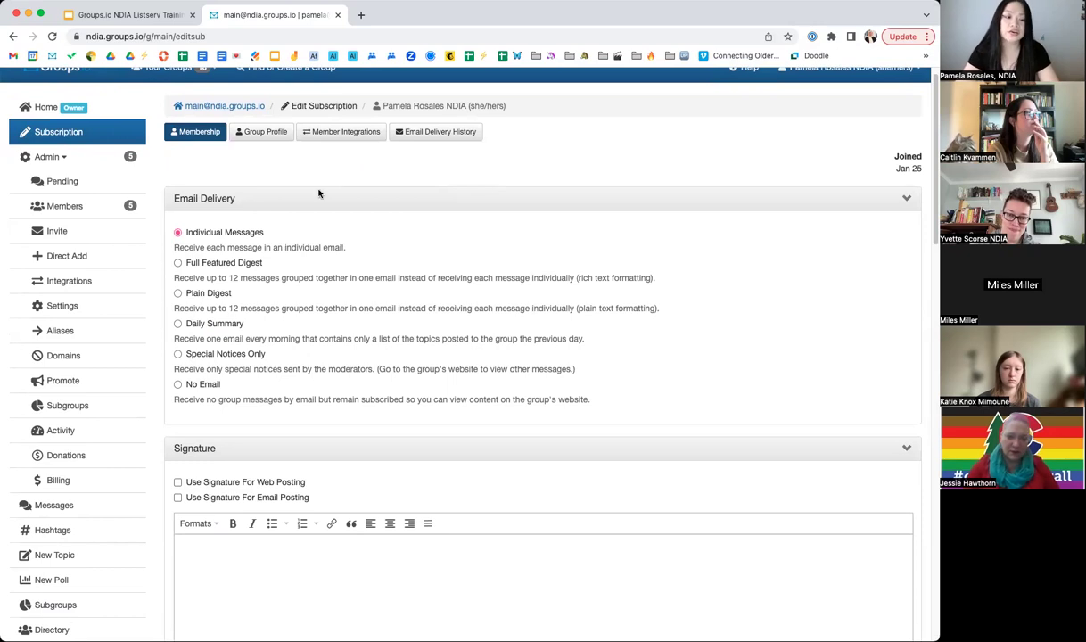
pyautogui.scroll(-1, 351, 209)
pyautogui.scroll(-1, 351, 209)
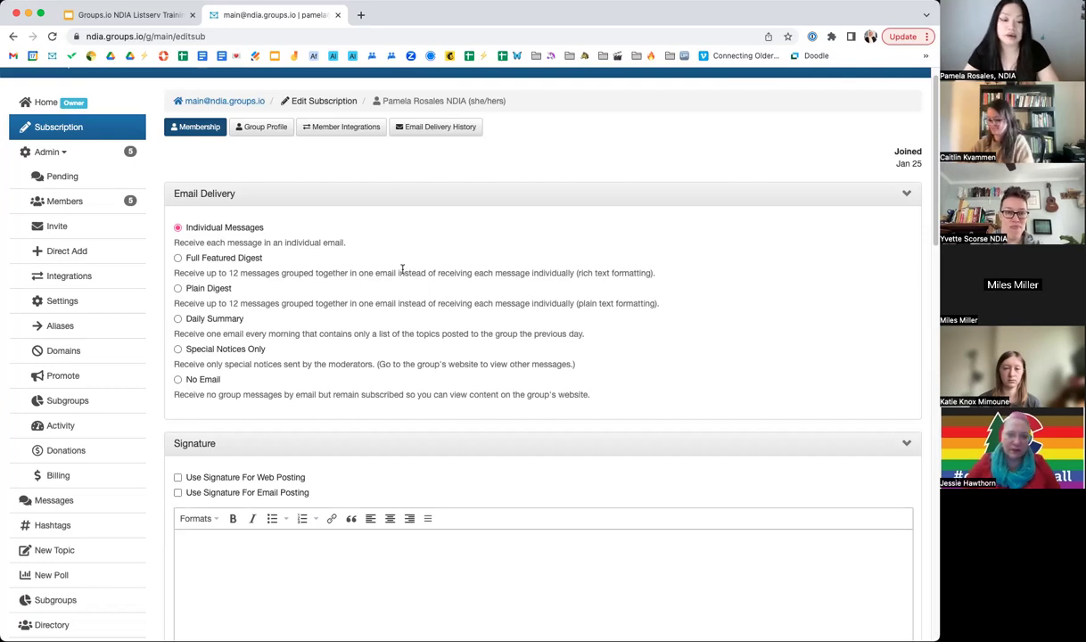
pyautogui.scroll(-1, 406, 277)
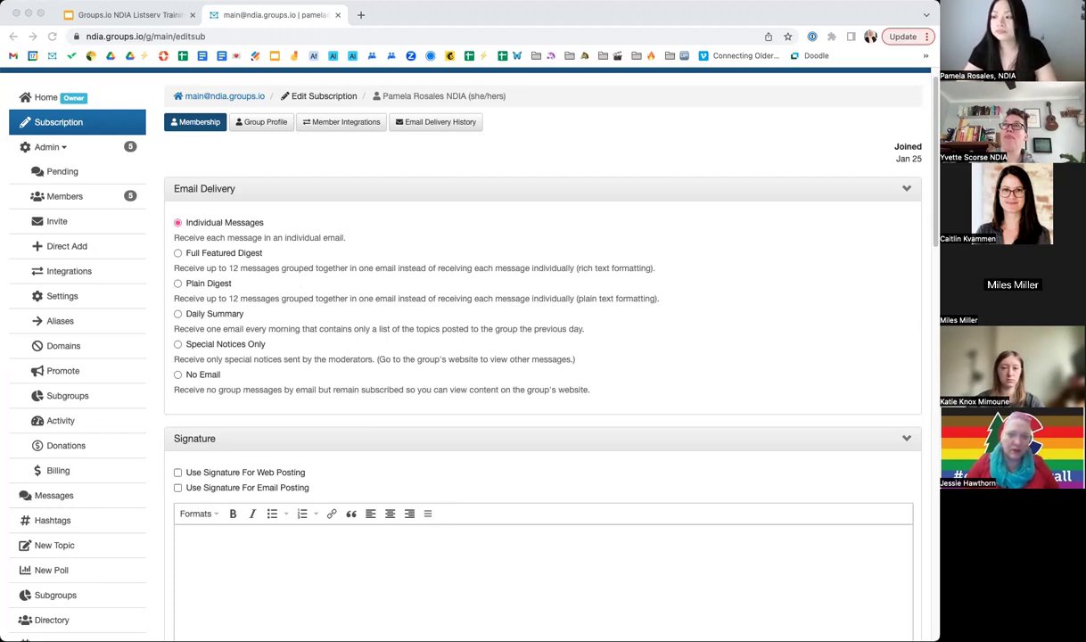
pyautogui.click(543, 171)
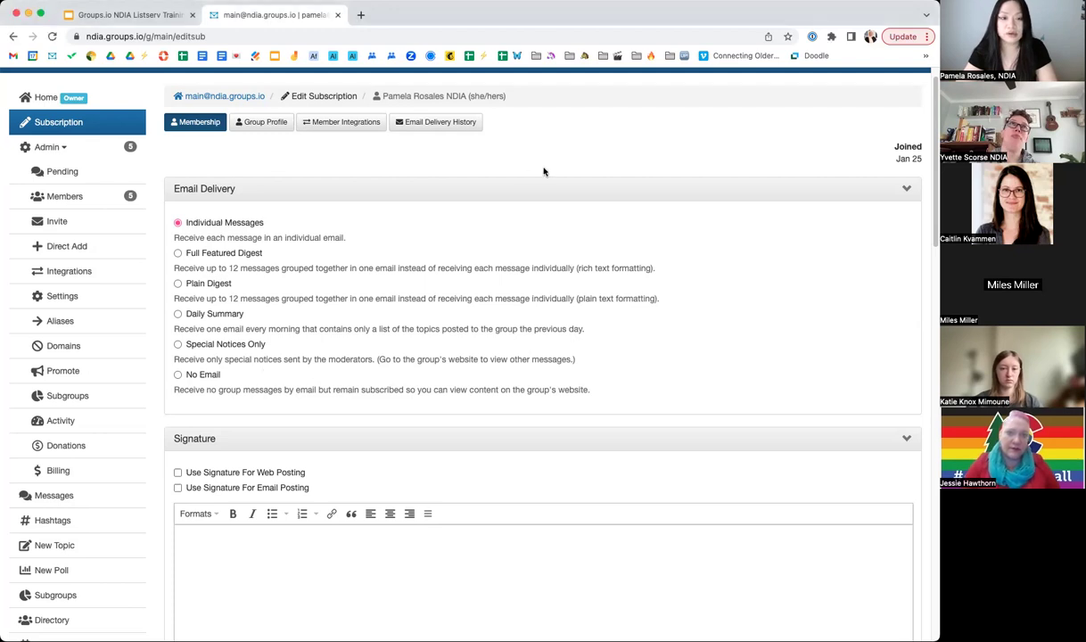
pyautogui.scroll(1, 71, 129)
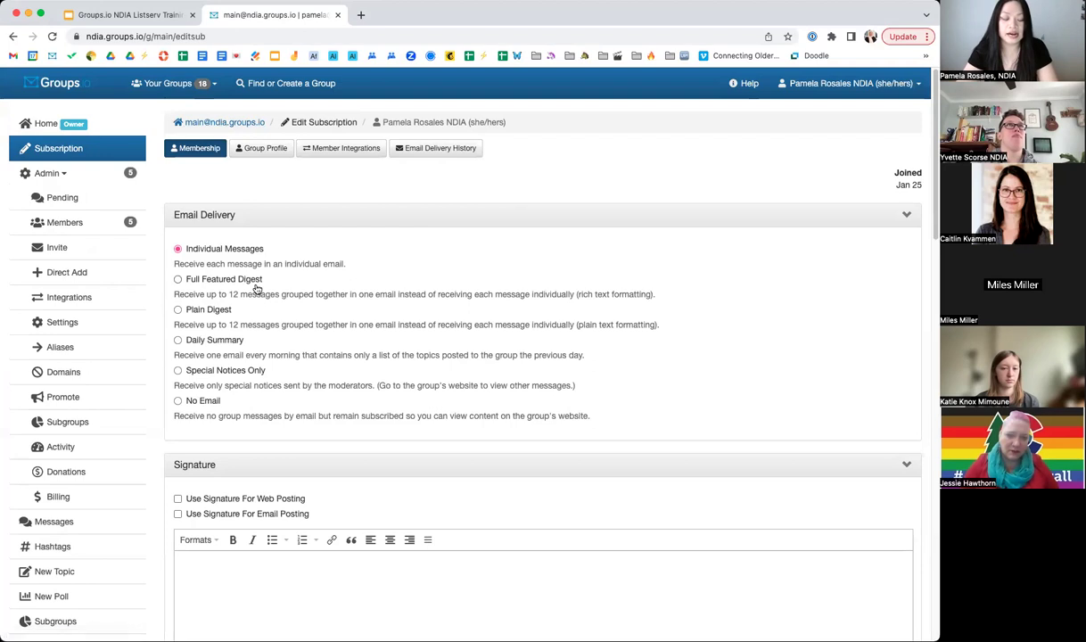
# Look through the remaining subscription settings down to the owner email options and the save control, and return to the presentation slides.
pyautogui.scroll(-1, 337, 207)
pyautogui.scroll(-1, 338, 207)
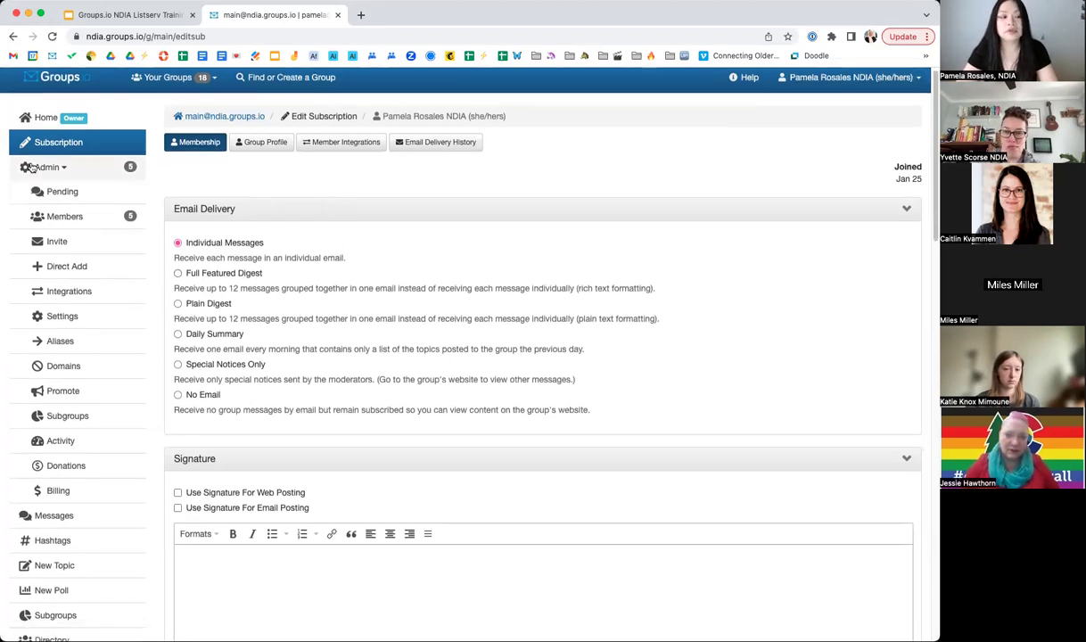
pyautogui.scroll(-1, 299, 239)
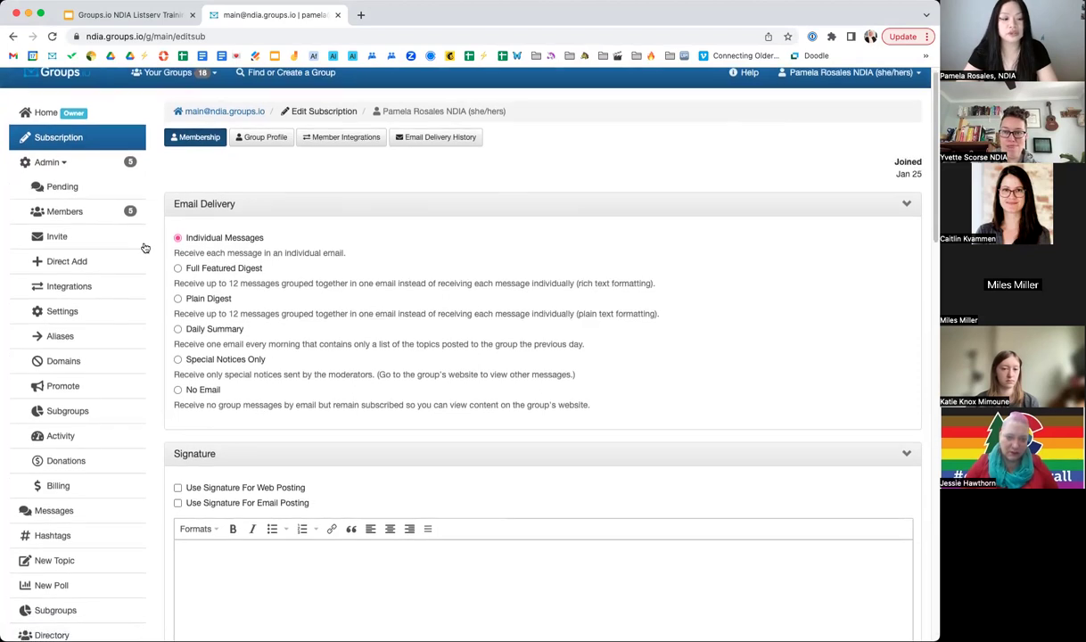
pyautogui.scroll(-20, 319, 321)
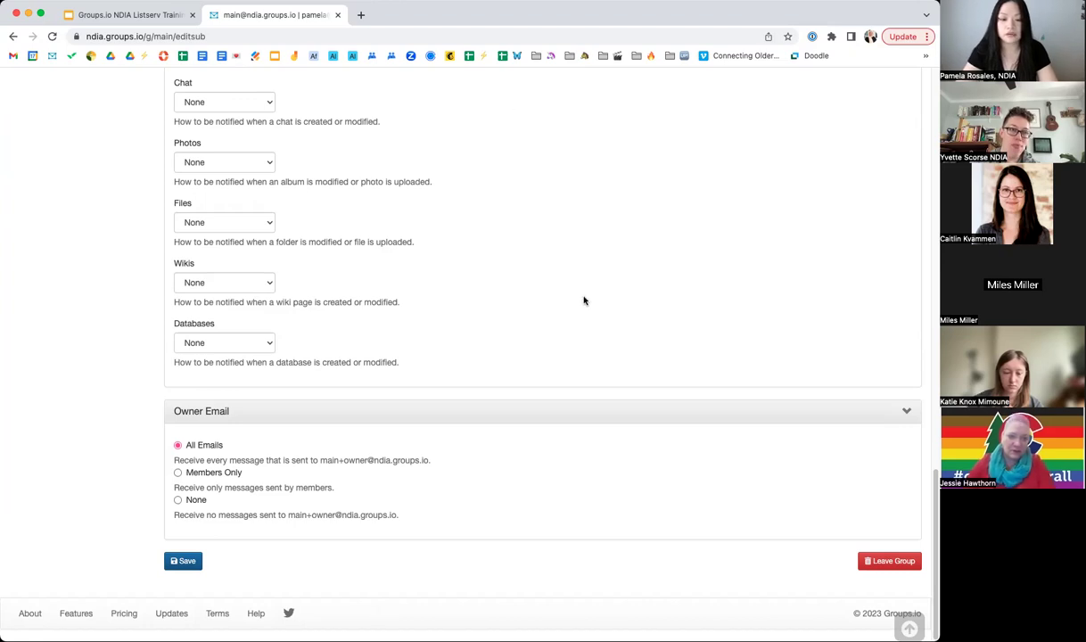
pyautogui.hotkey('alt', 'Tab')
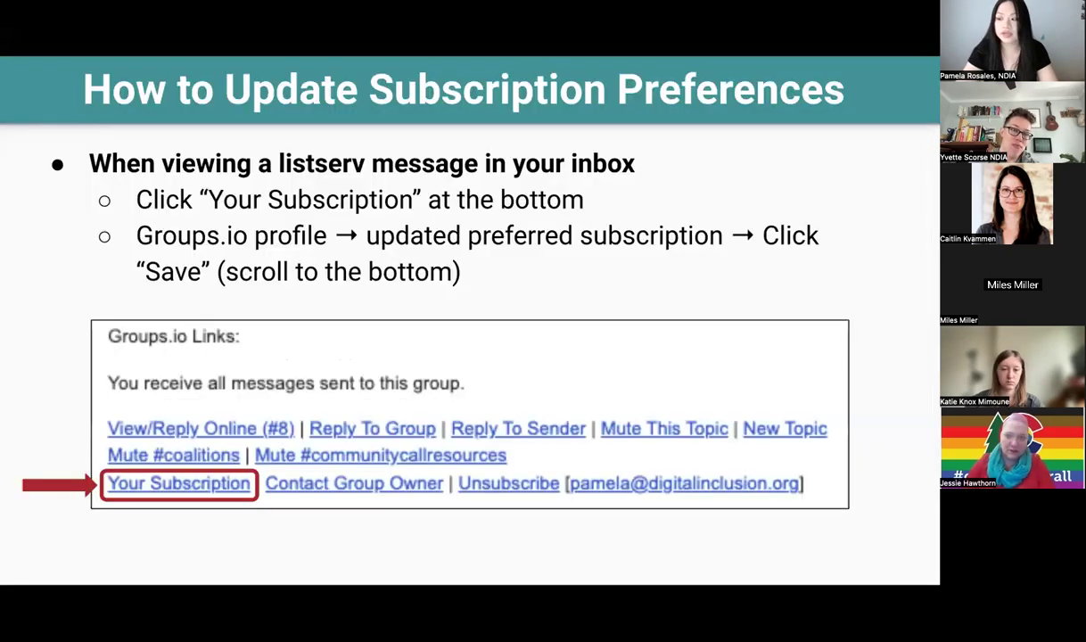
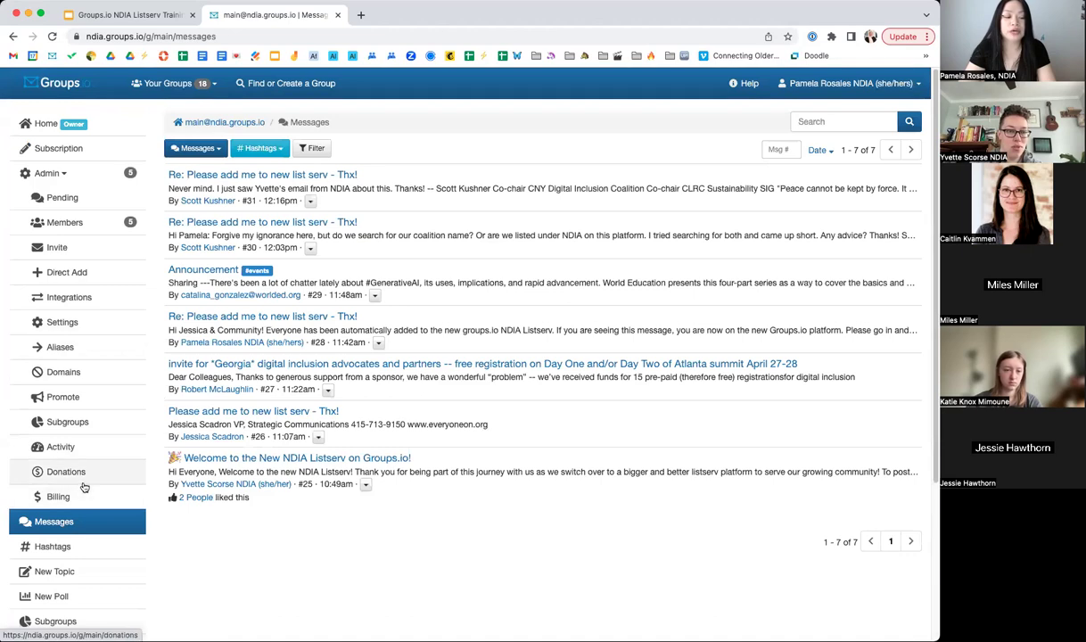
# Open a new topic form in the group, view the list of available tags and close it without choosing one.
pyautogui.click(65, 553)
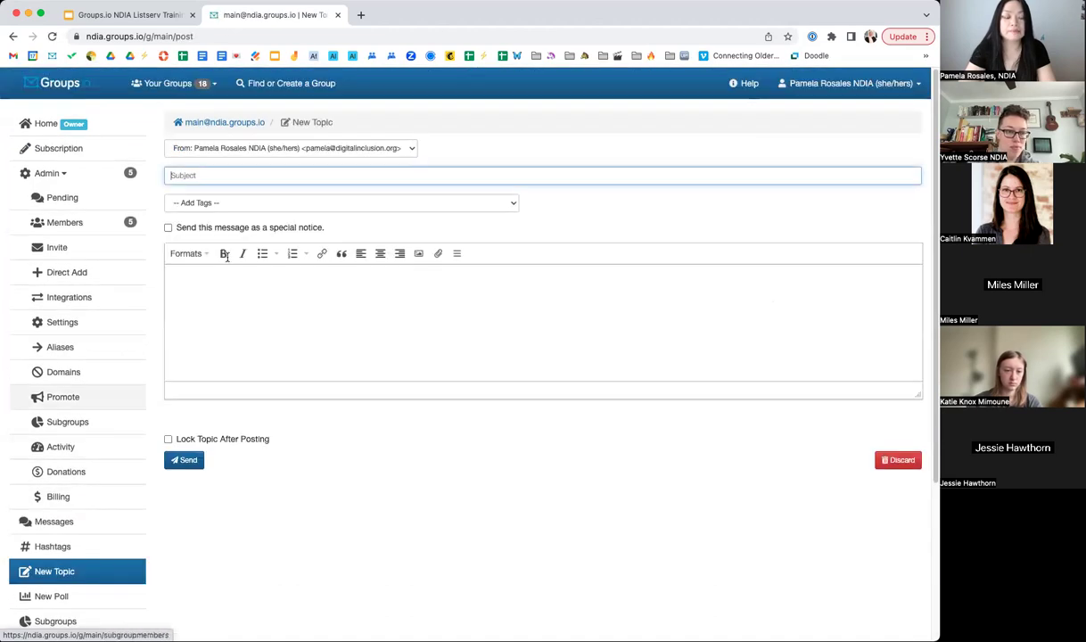
pyautogui.click(483, 202)
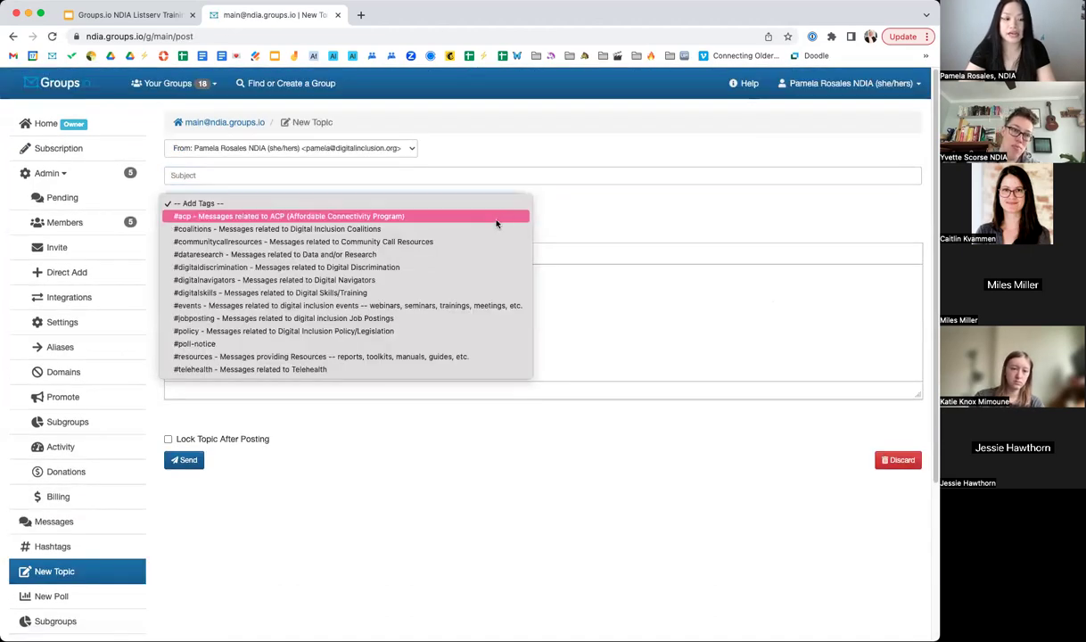
pyautogui.click(612, 231)
# Enter "Digital Navigator Job Posting #jobposting" as the new topic's subject and highlight the hashtag word in it.
pyautogui.click(561, 171)
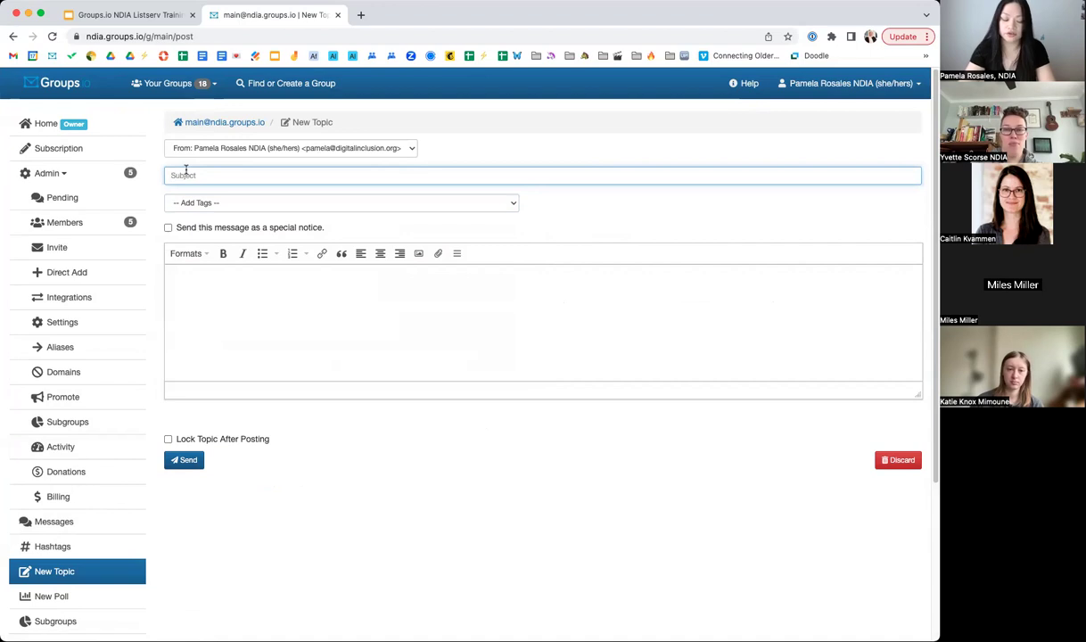
pyautogui.write('Digital Na')
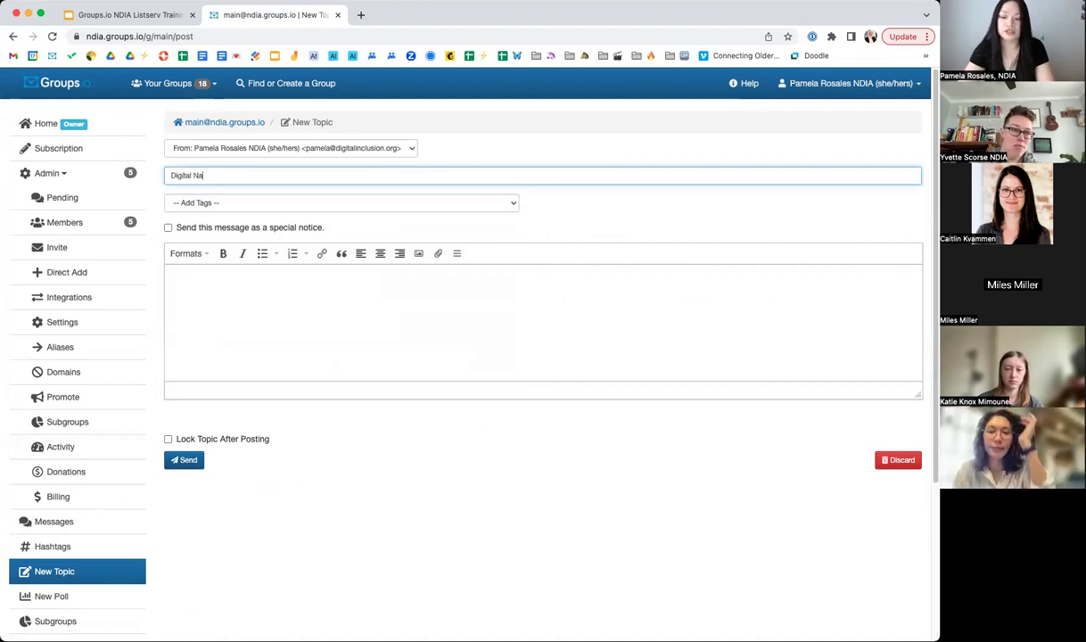
pyautogui.write('vigator Job Posting')
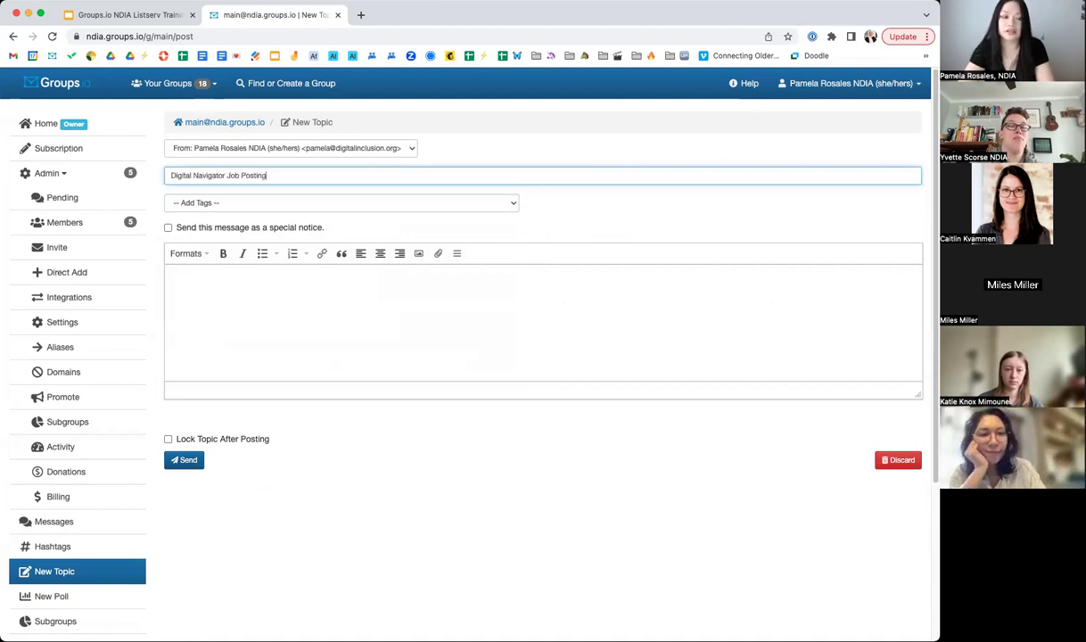
pyautogui.write(' #jobposting')
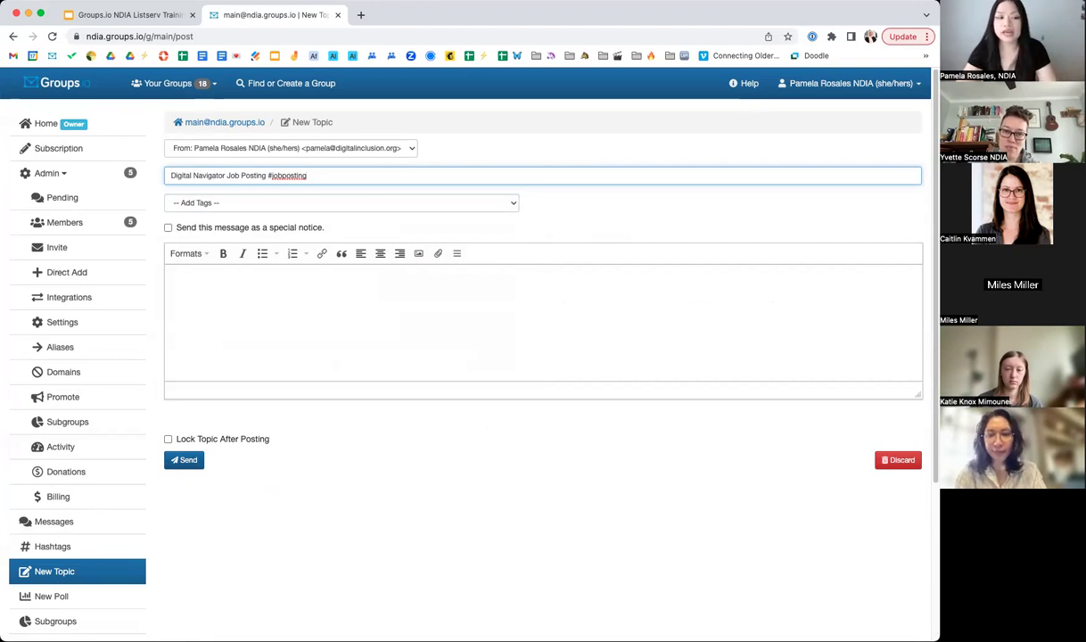
pyautogui.moveTo(168, 175); pyautogui.dragTo(265, 176)
pyautogui.doubleClick(298, 175)
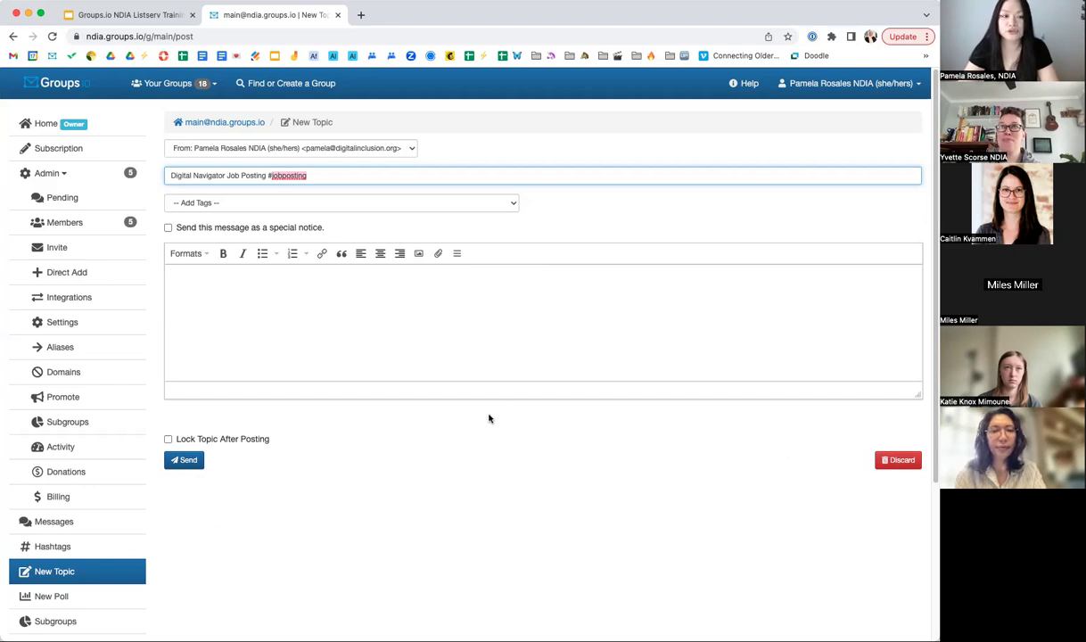
# Return to the National Digital Inclusion Alliance - Friends & Affiliate Listserv group and open its hashtag list.
pyautogui.click(169, 86)
pyautogui.click(189, 121)
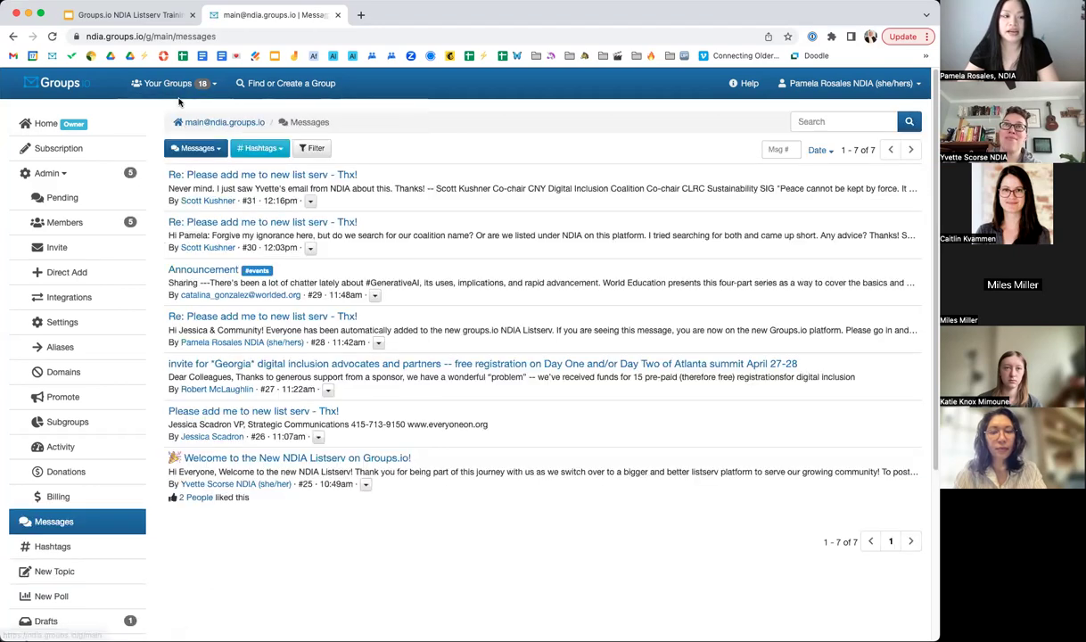
pyautogui.click(169, 86)
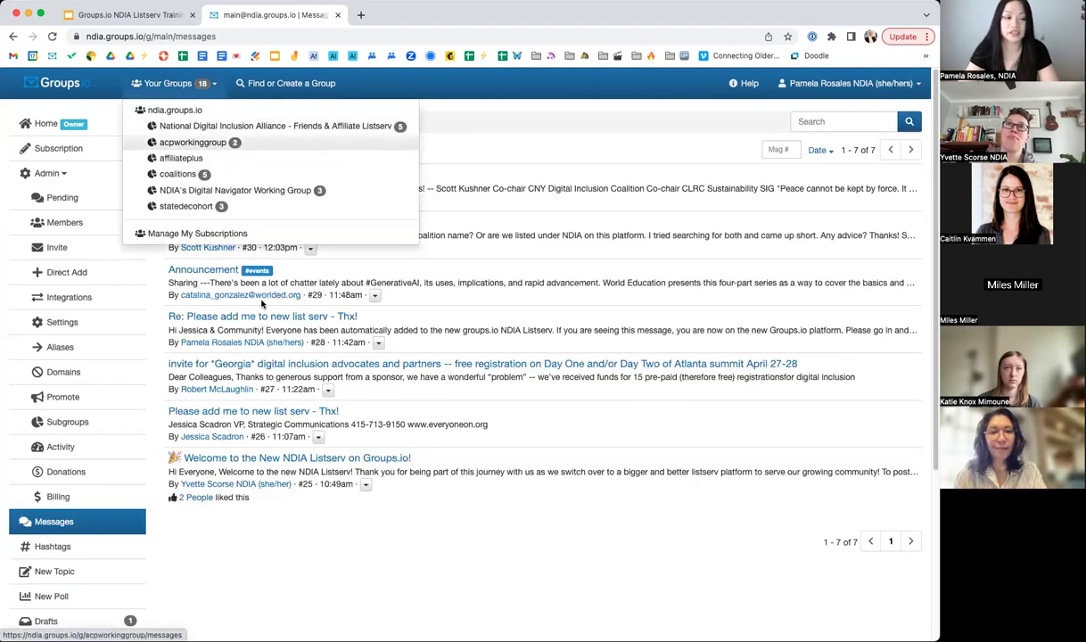
pyautogui.scroll(-2, 85, 419)
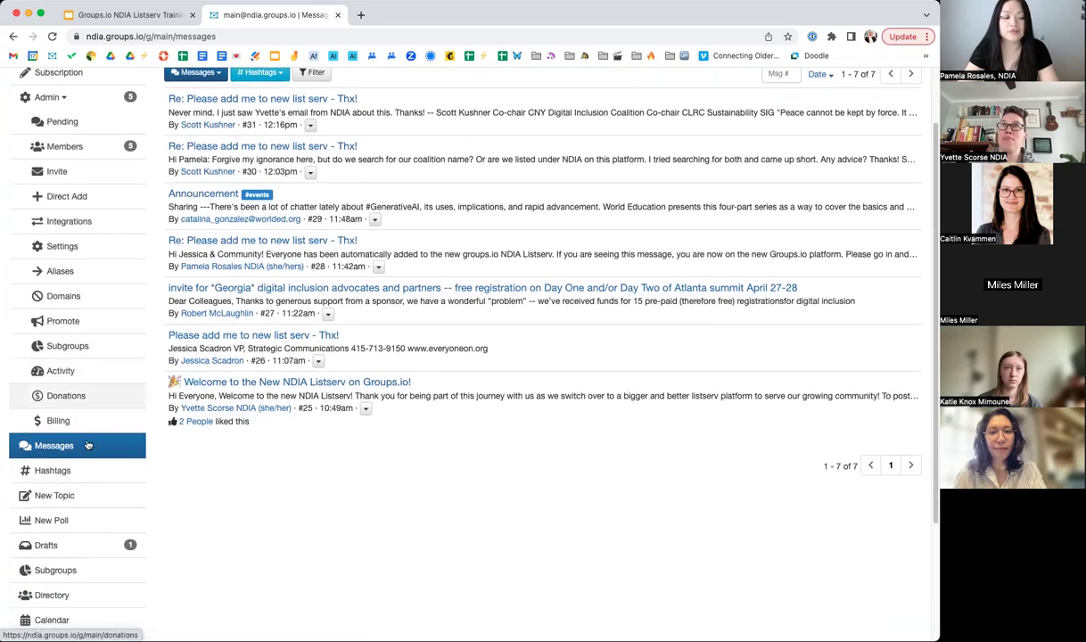
pyautogui.click(80, 473)
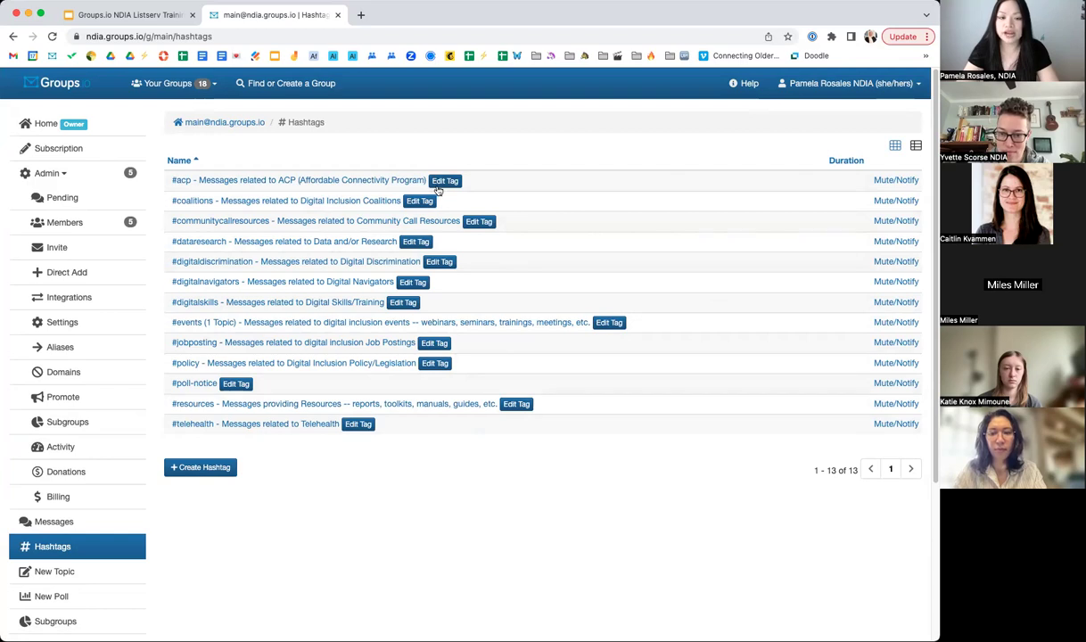
# Open the mute and notification settings of the #acp hashtag, view the mute duration choices, and cancel back to the hashtag list.
pyautogui.click(890, 182)
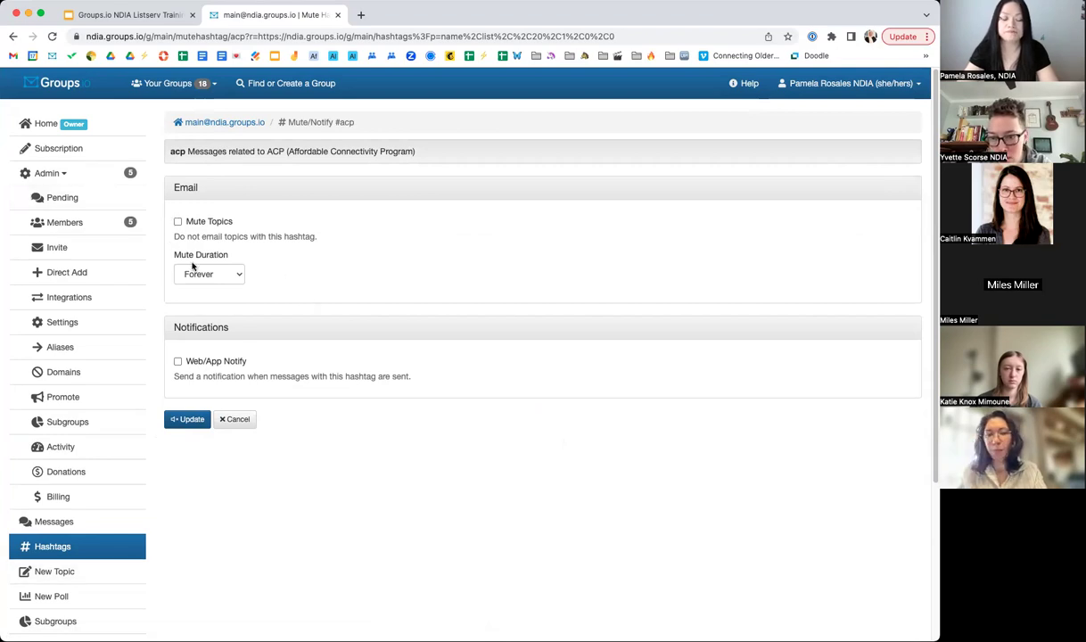
pyautogui.click(234, 277)
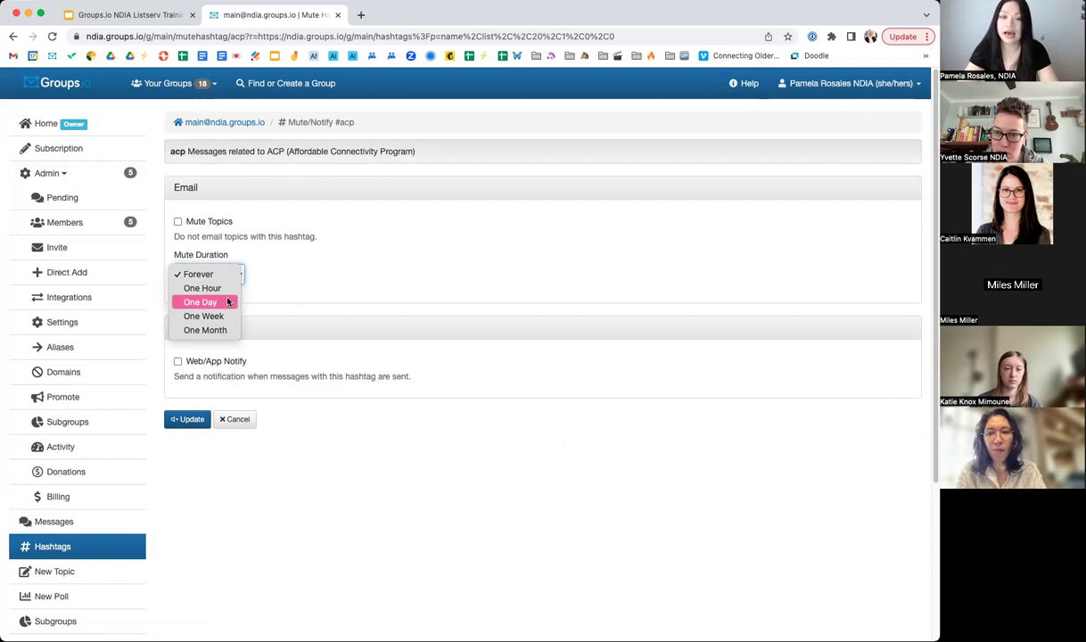
pyautogui.click(433, 263)
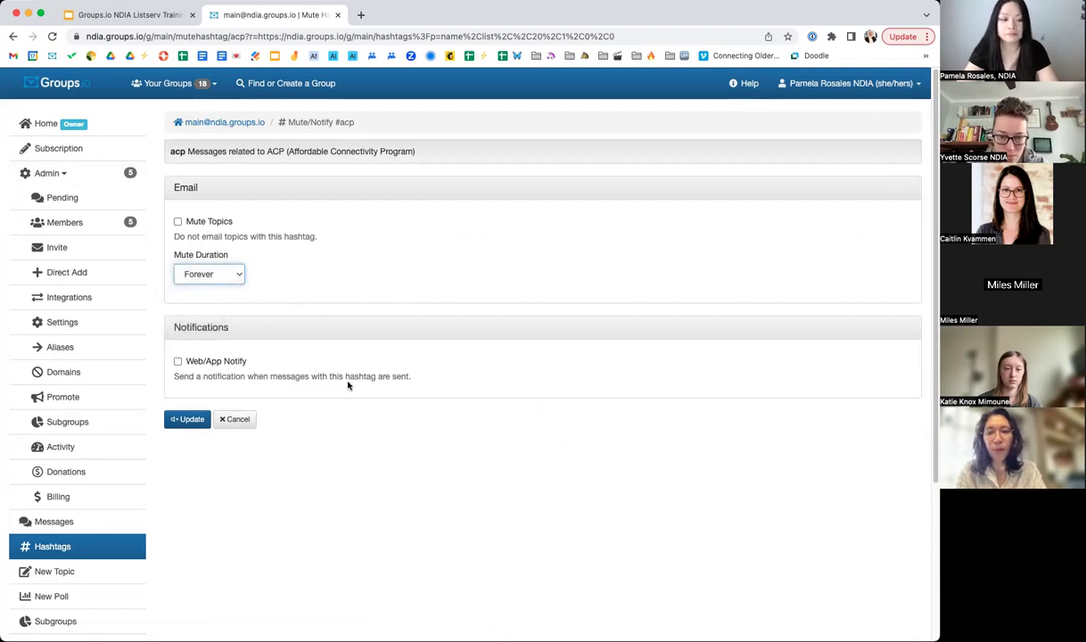
pyautogui.click(228, 418)
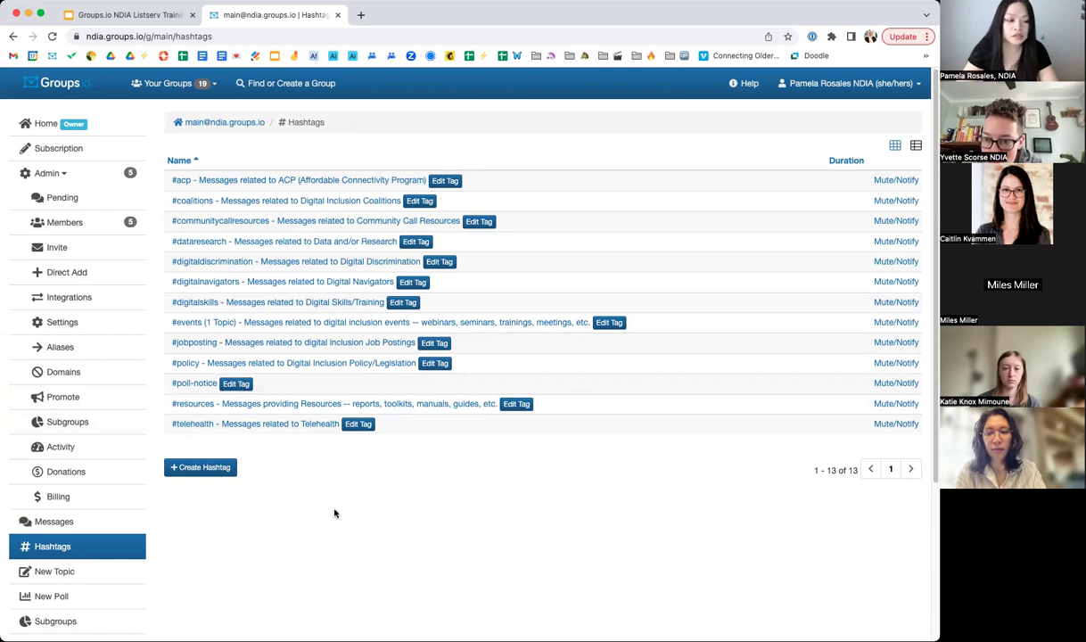
pyautogui.scroll(-1, 98, 485)
pyautogui.scroll(-5, 98, 485)
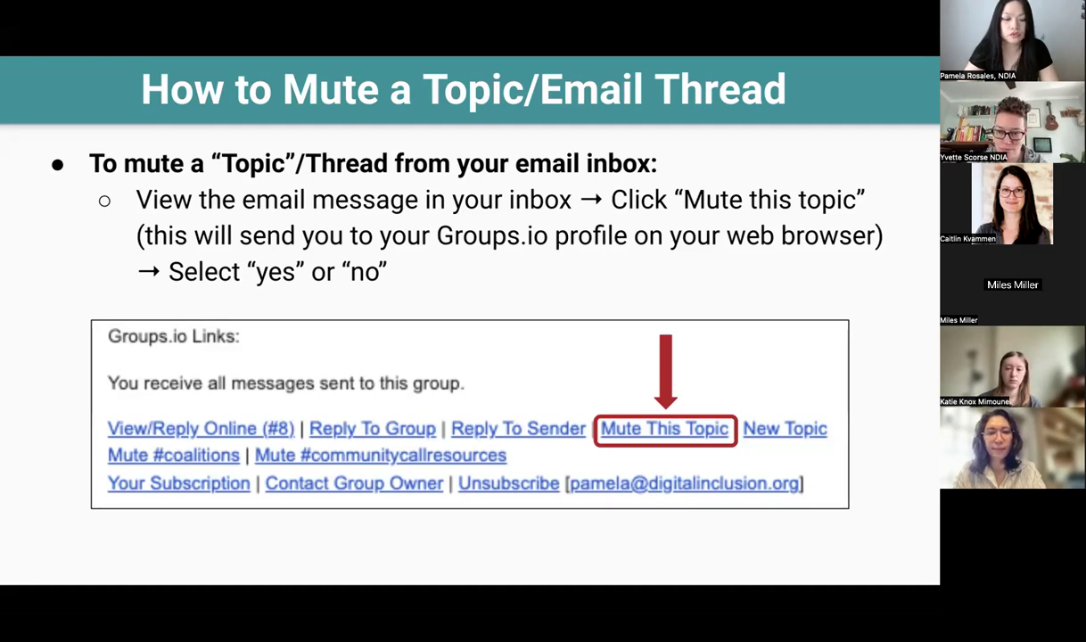
# Switch back to the browser, open the Friends & Affiliate Listserv group and start a new poll form.
pyautogui.press('super+Tab')
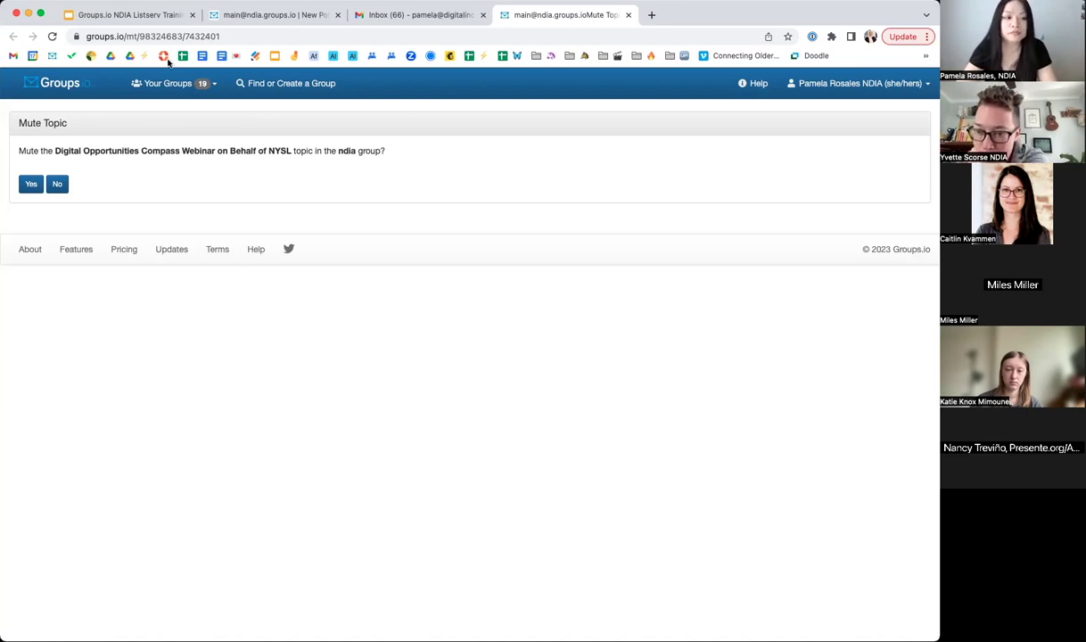
pyautogui.click(184, 83)
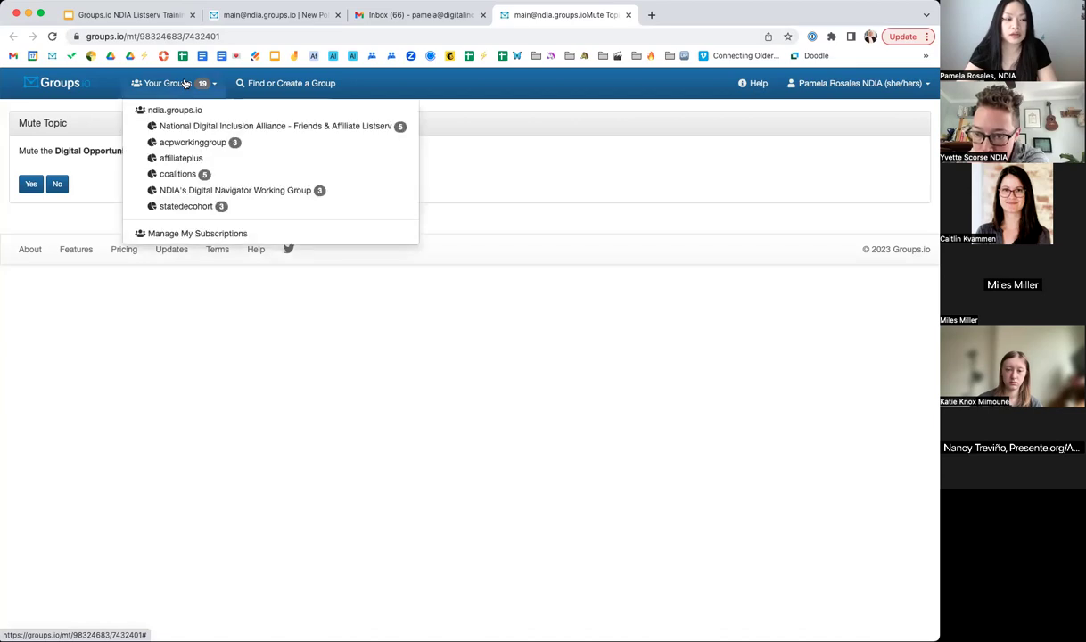
pyautogui.click(181, 126)
pyautogui.scroll(-2, 87, 446)
pyautogui.scroll(-4, 87, 438)
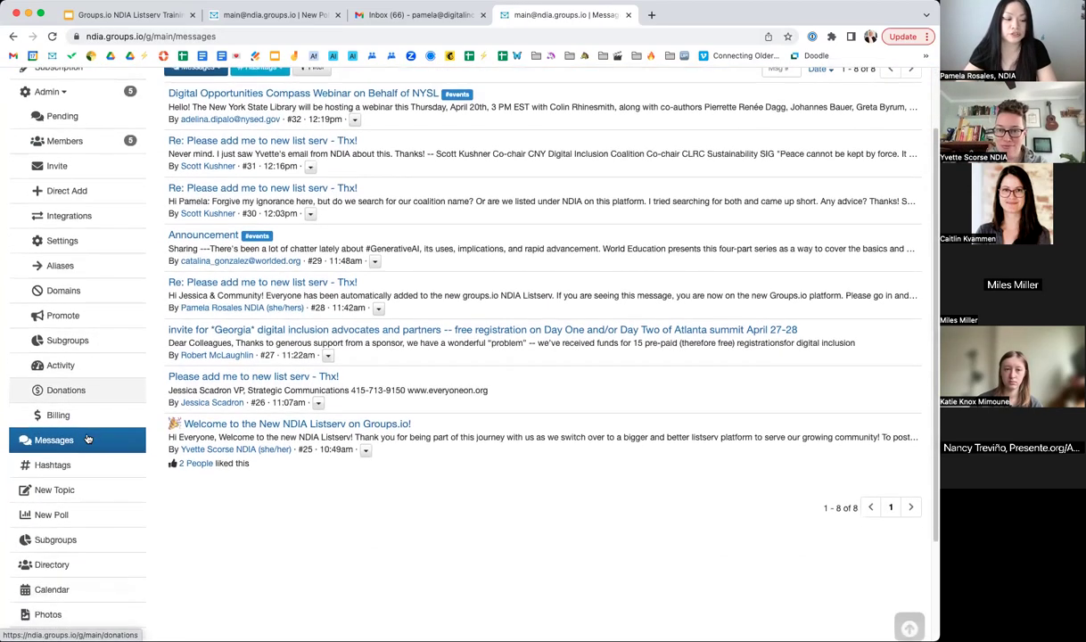
pyautogui.click(75, 421)
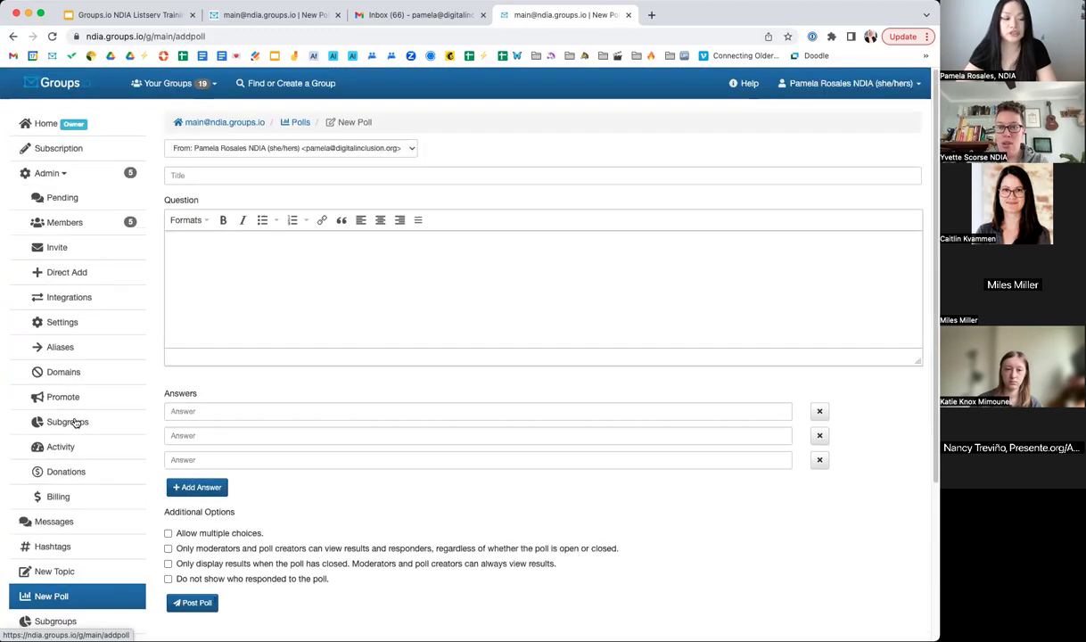
# Examine the new poll form's title, question and answer fields, its additional options and the posting control without filling anything in.
pyautogui.click(278, 174)
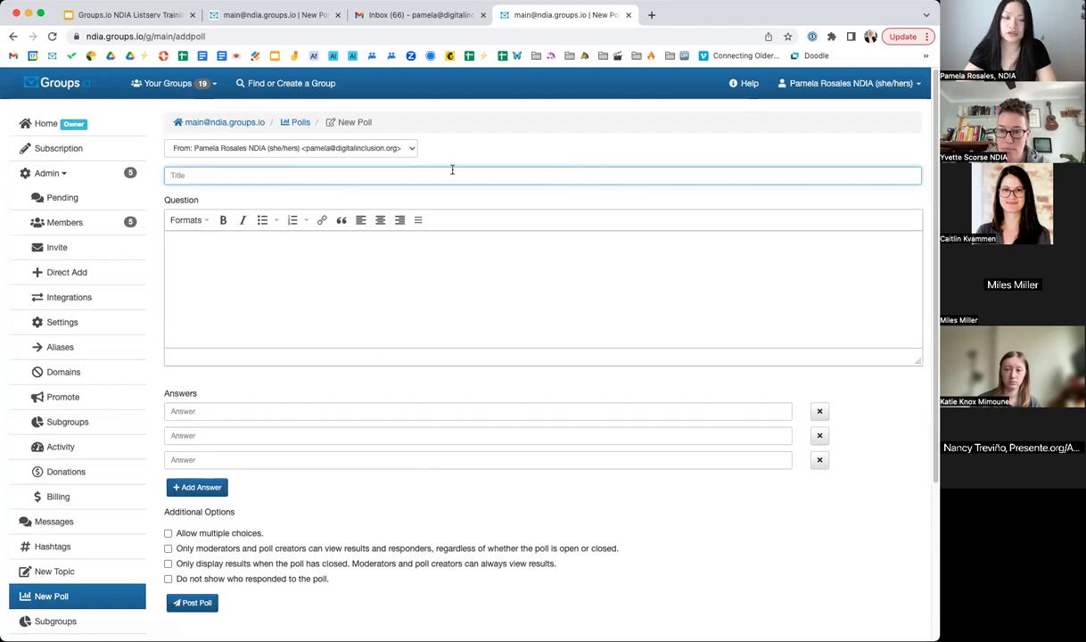
pyautogui.scroll(-1, 567, 212)
pyautogui.click(258, 233)
pyautogui.scroll(-3, 326, 271)
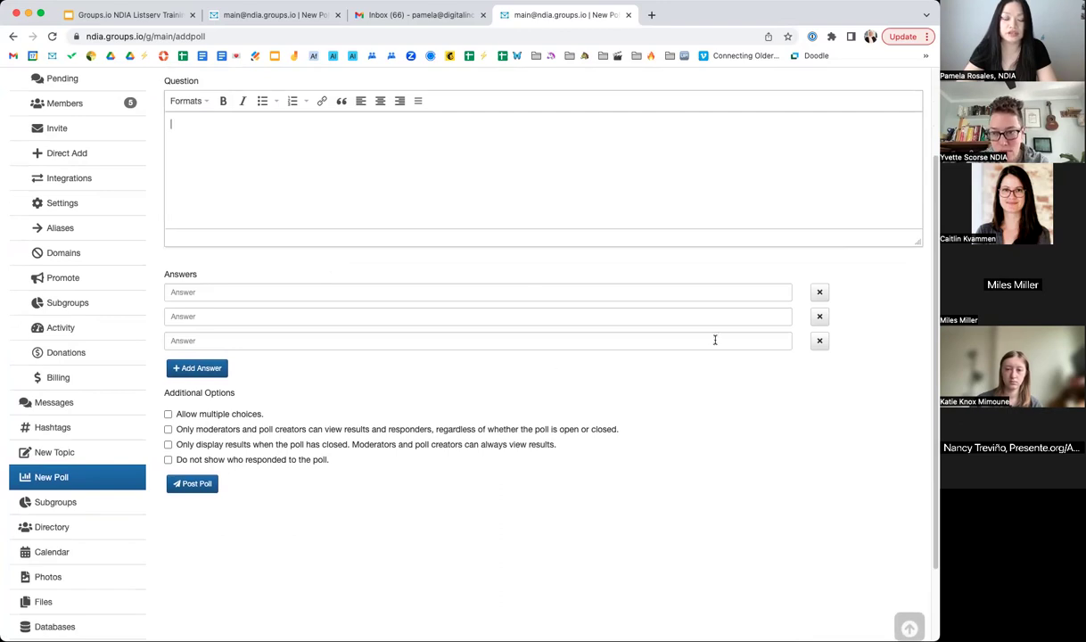
pyautogui.scroll(-1, 428, 373)
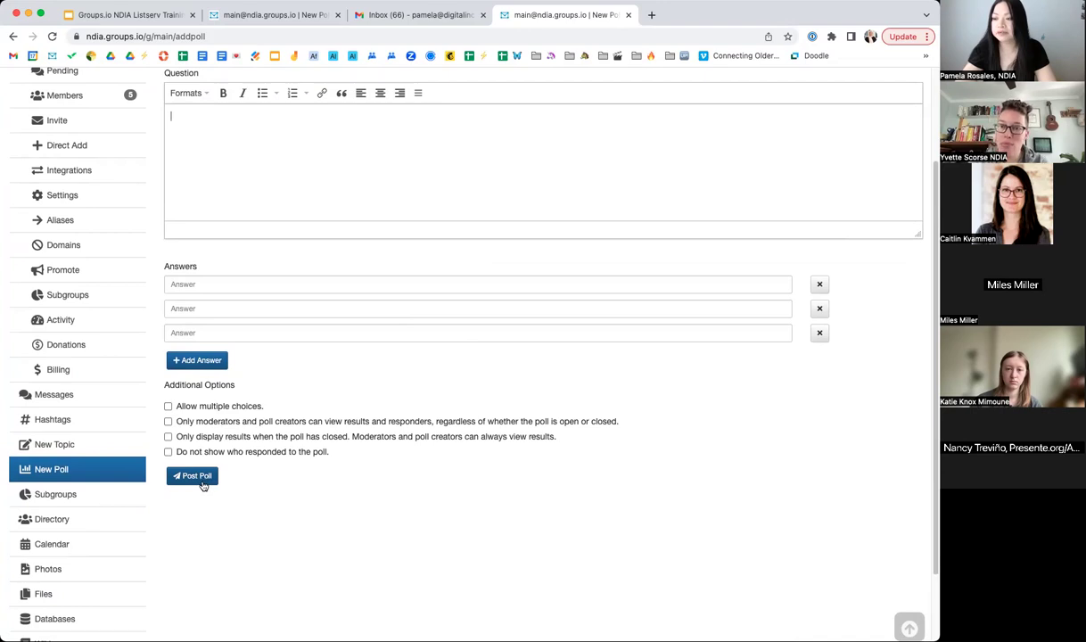
pyautogui.scroll(1, 202, 485)
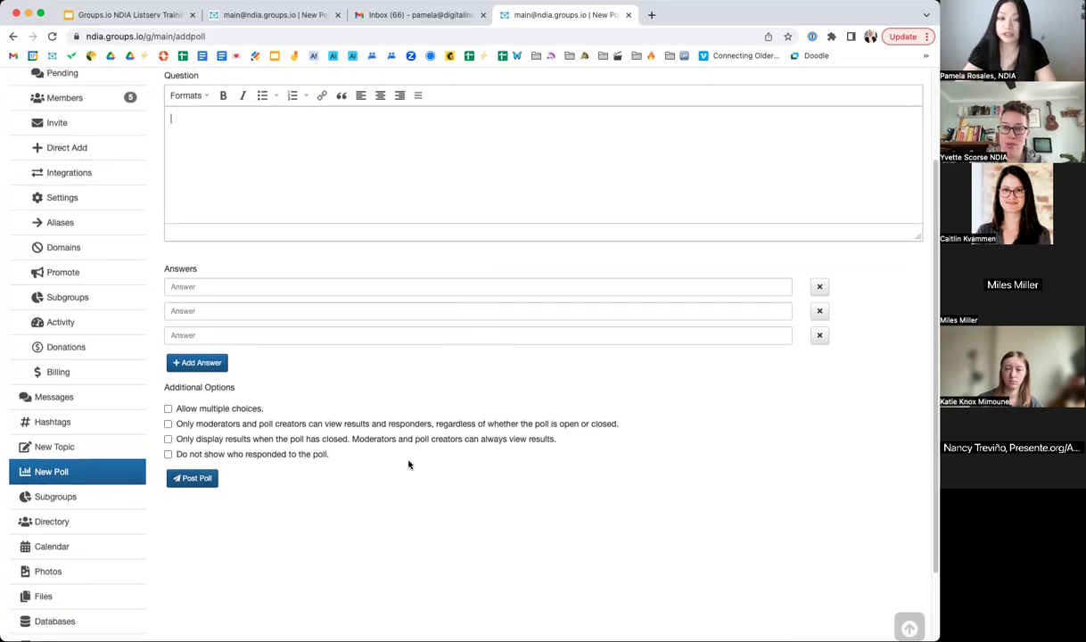
pyautogui.scroll(1, 406, 459)
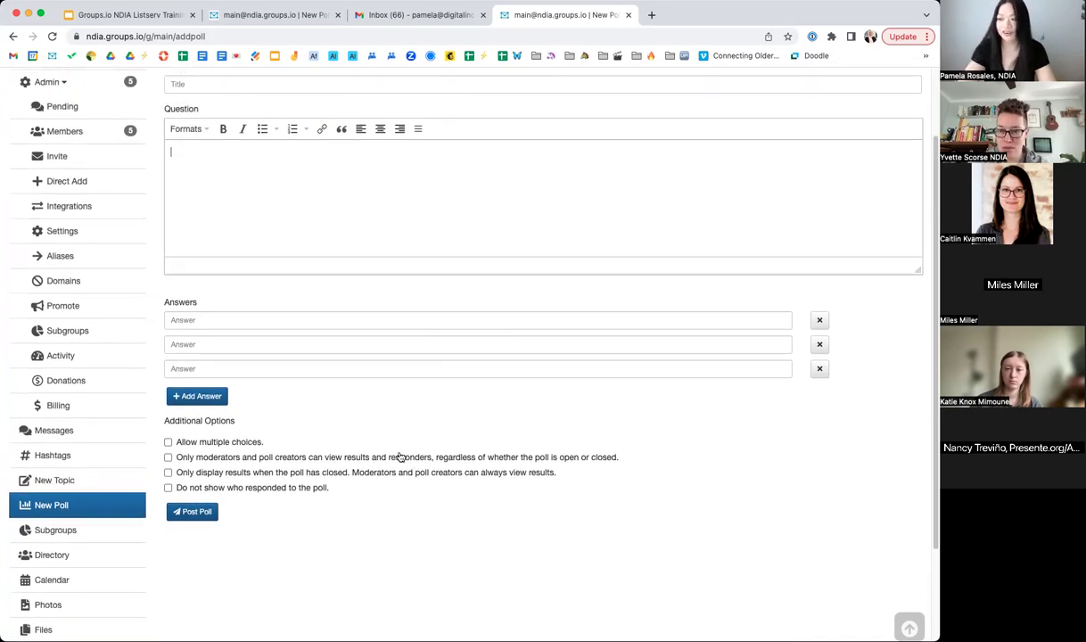